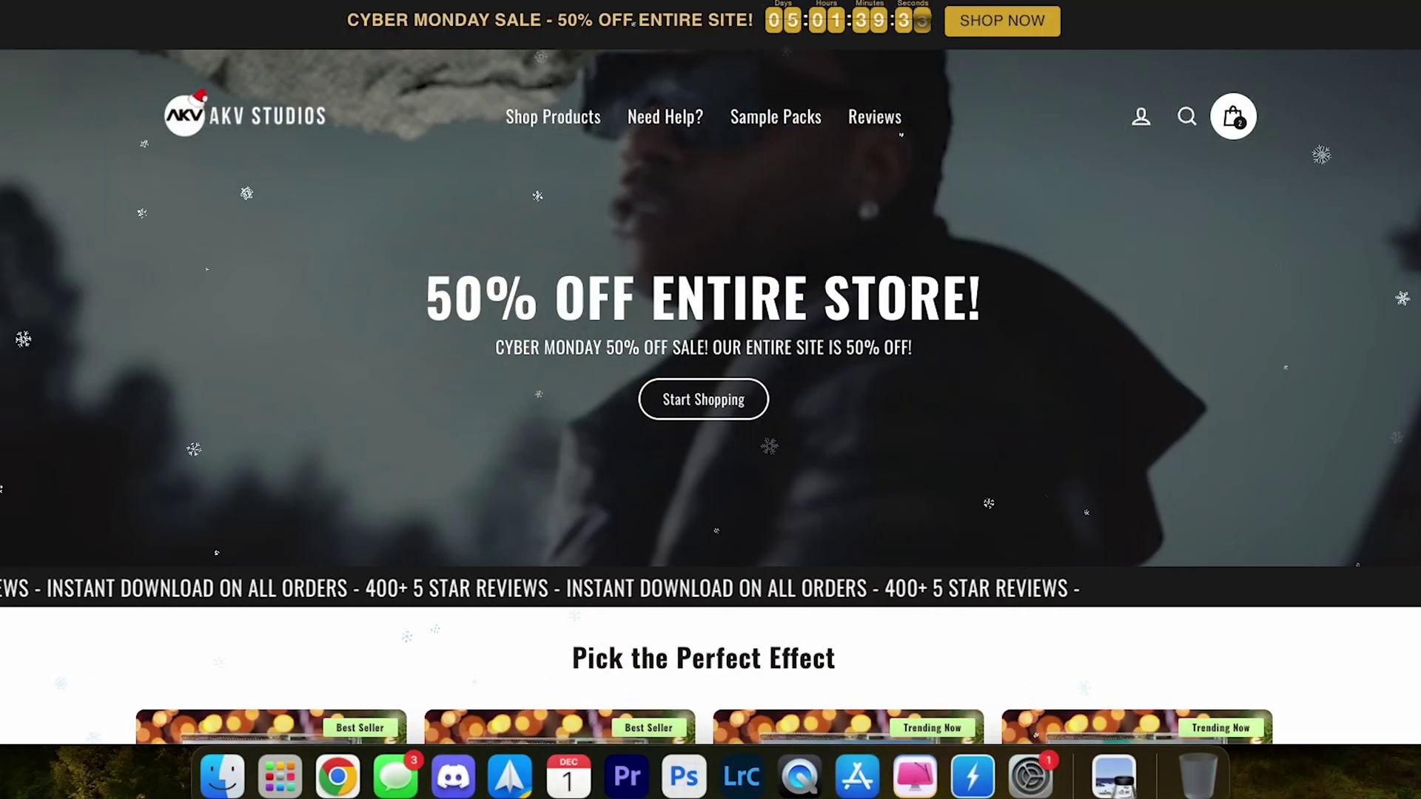
Look over the store's home page, from the individual effect preset packs down to the bundle offers
scroll(710, 400, down, 8)
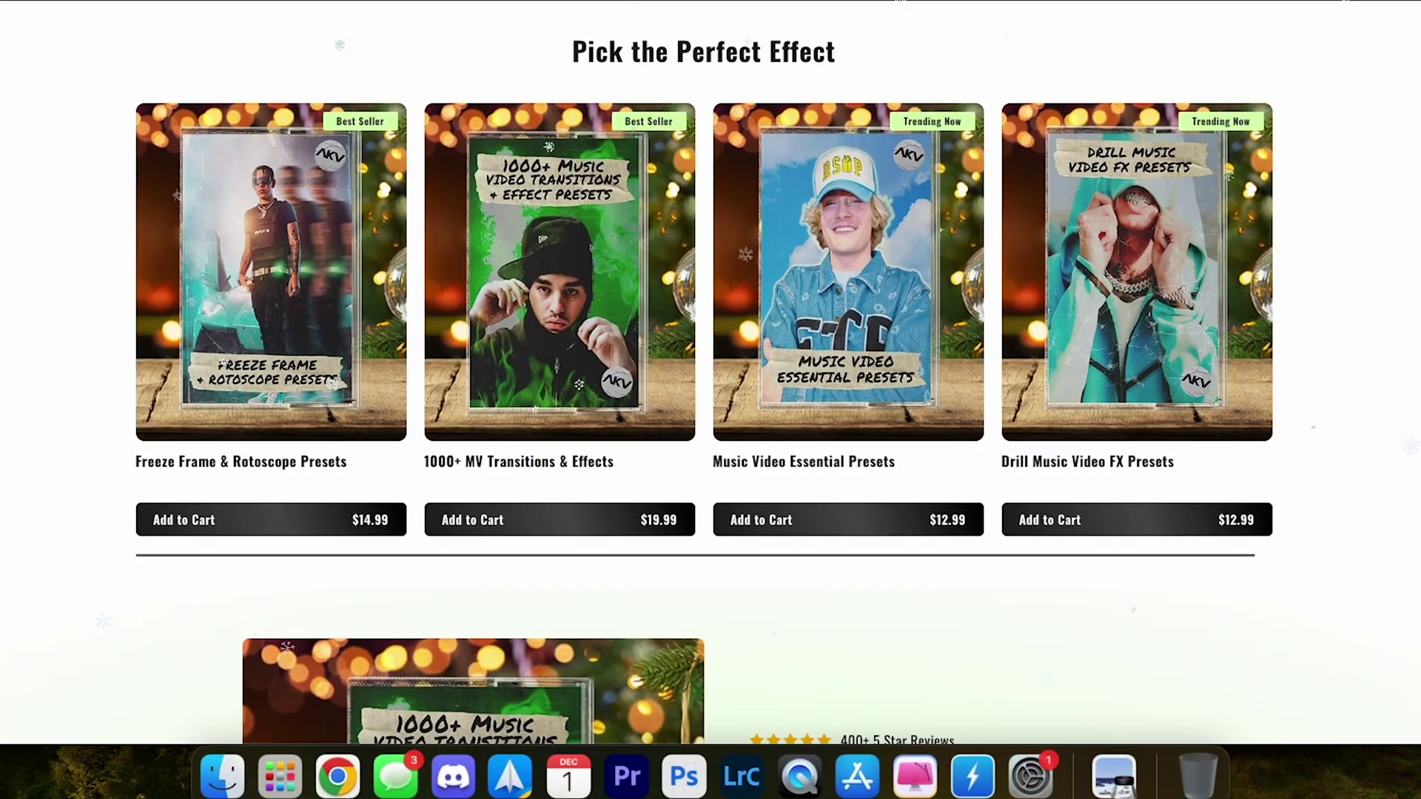
scroll(941, 227, down, 3)
scroll(749, 59, down, 3)
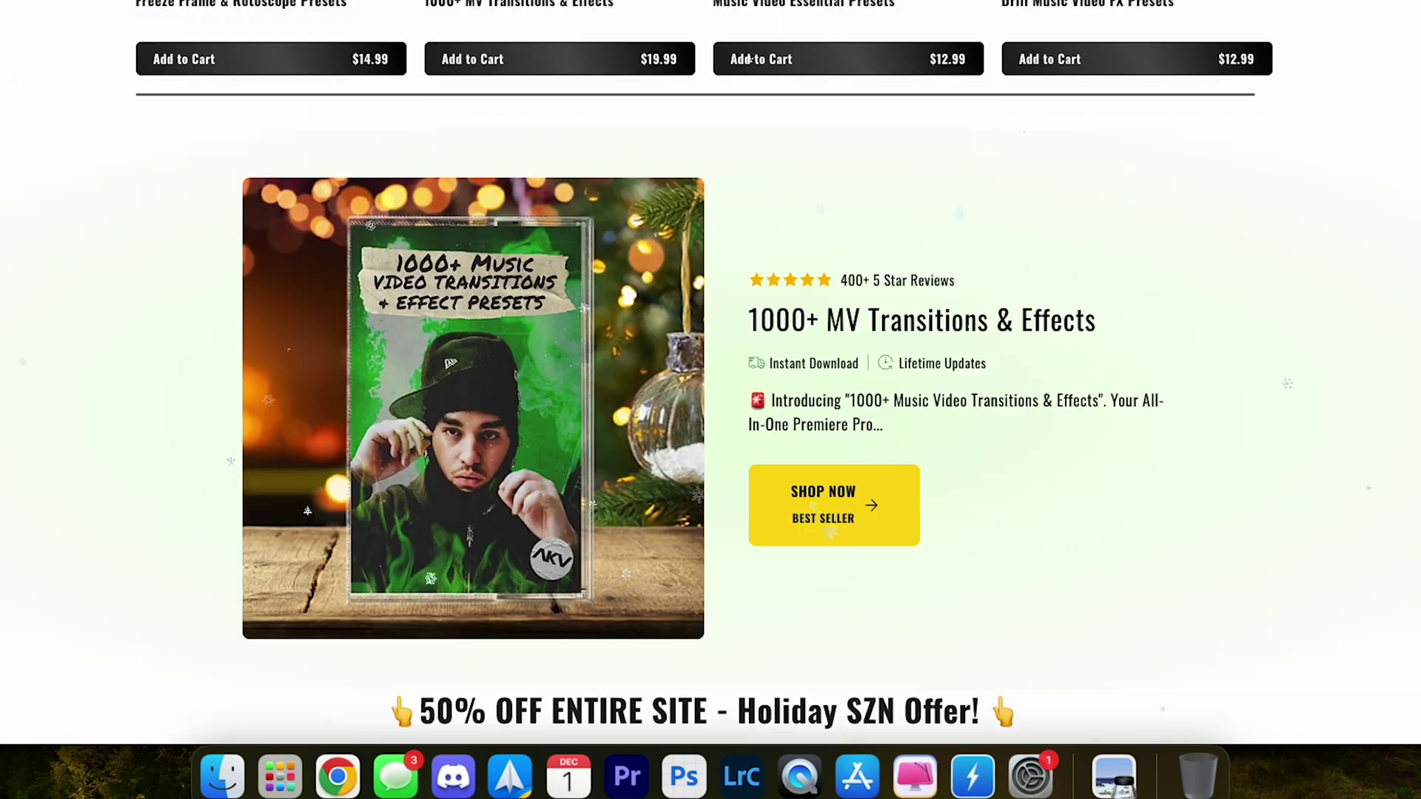
scroll(749, 59, down, 4)
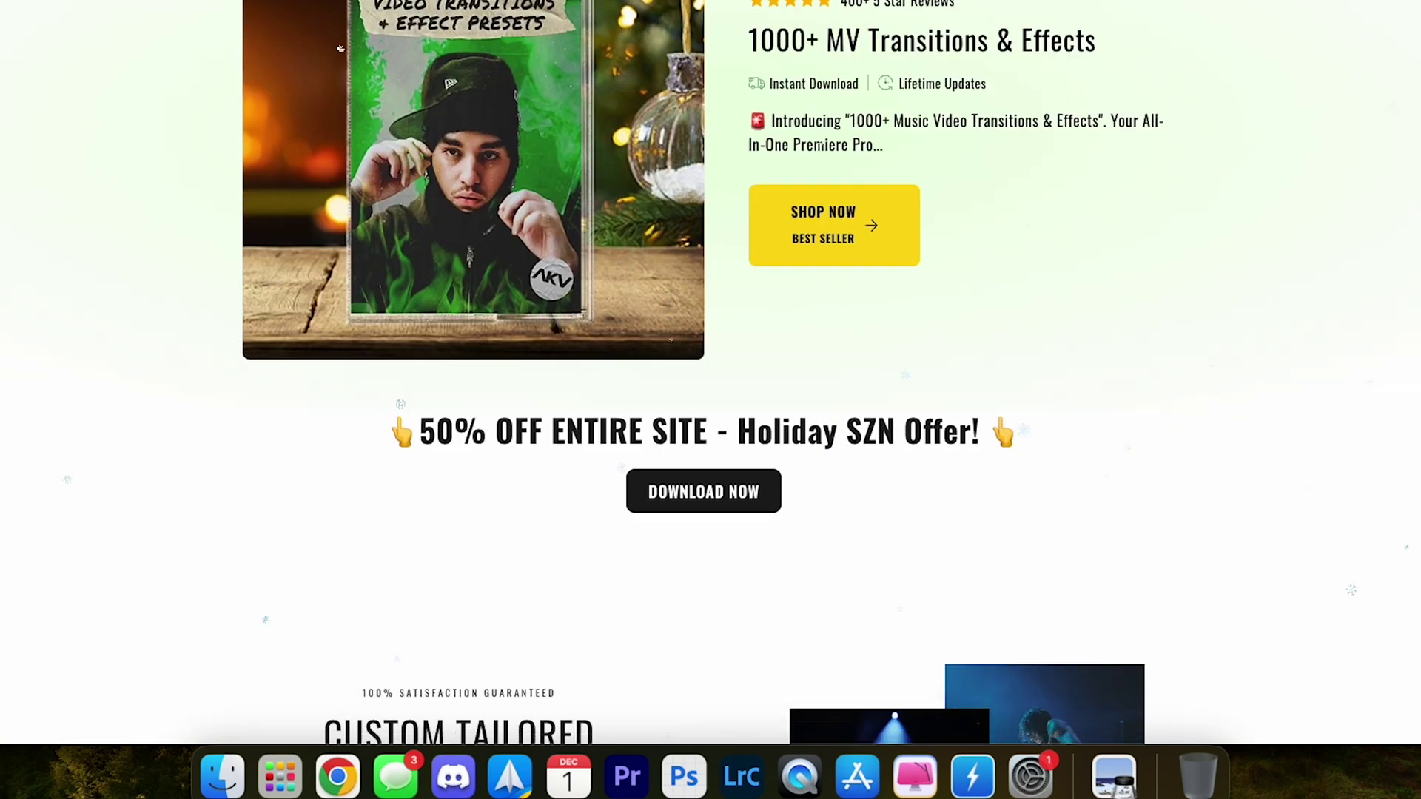
scroll(341, 47, down, 7)
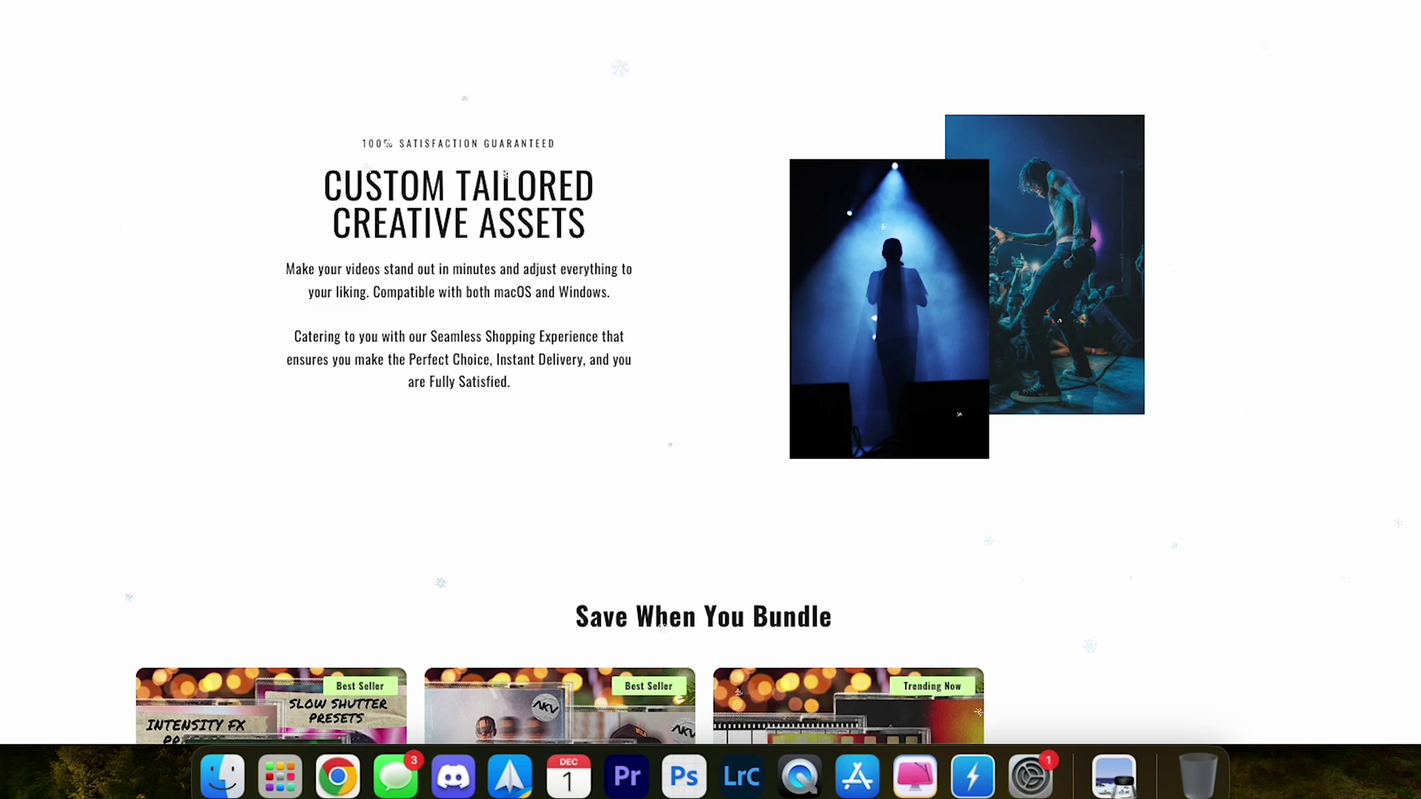
scroll(710, 370, down, 2)
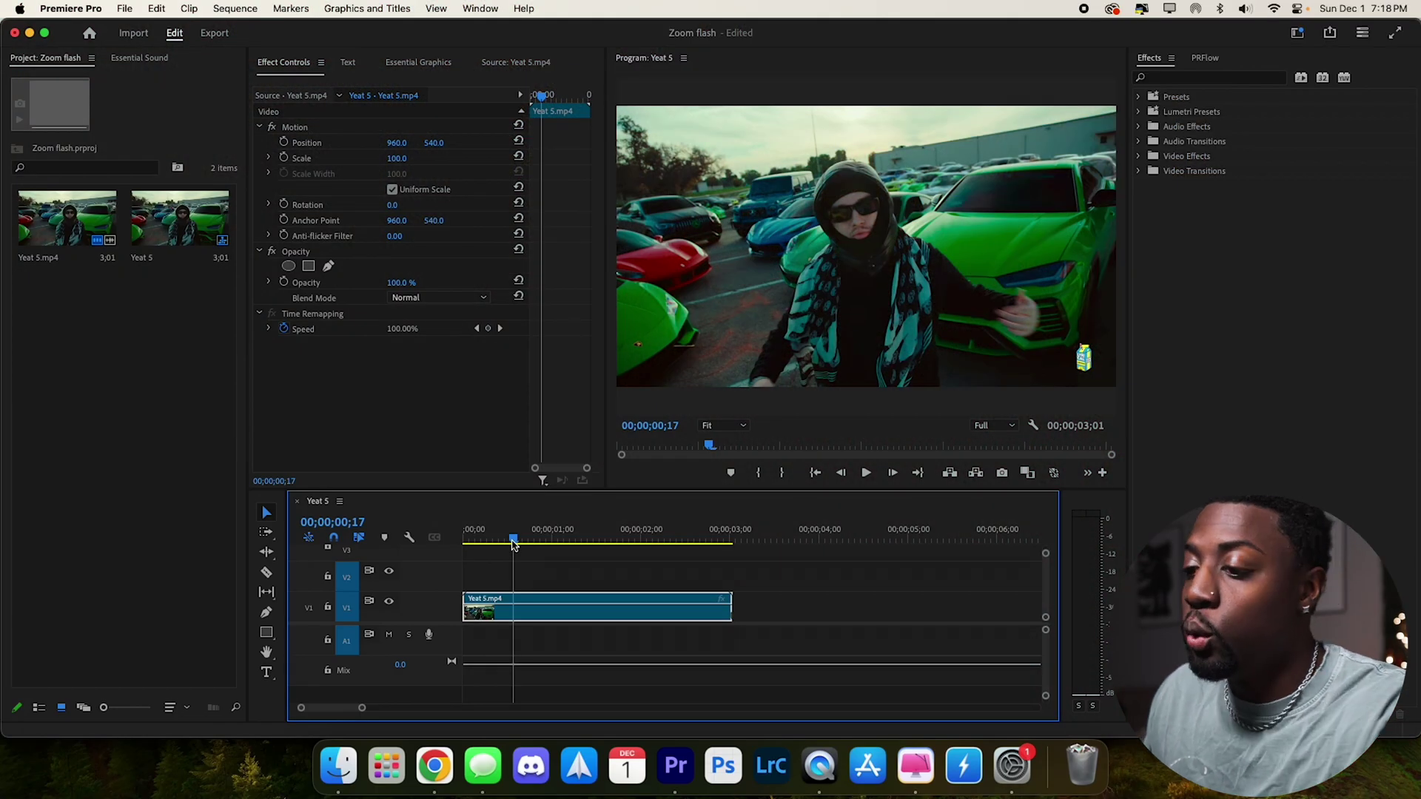
In Premiere Pro, duplicate the Yeat 5.mp4 clip onto track V2 and remove the copy's portion before 00;00;00;27
drag(514, 541, 543, 543)
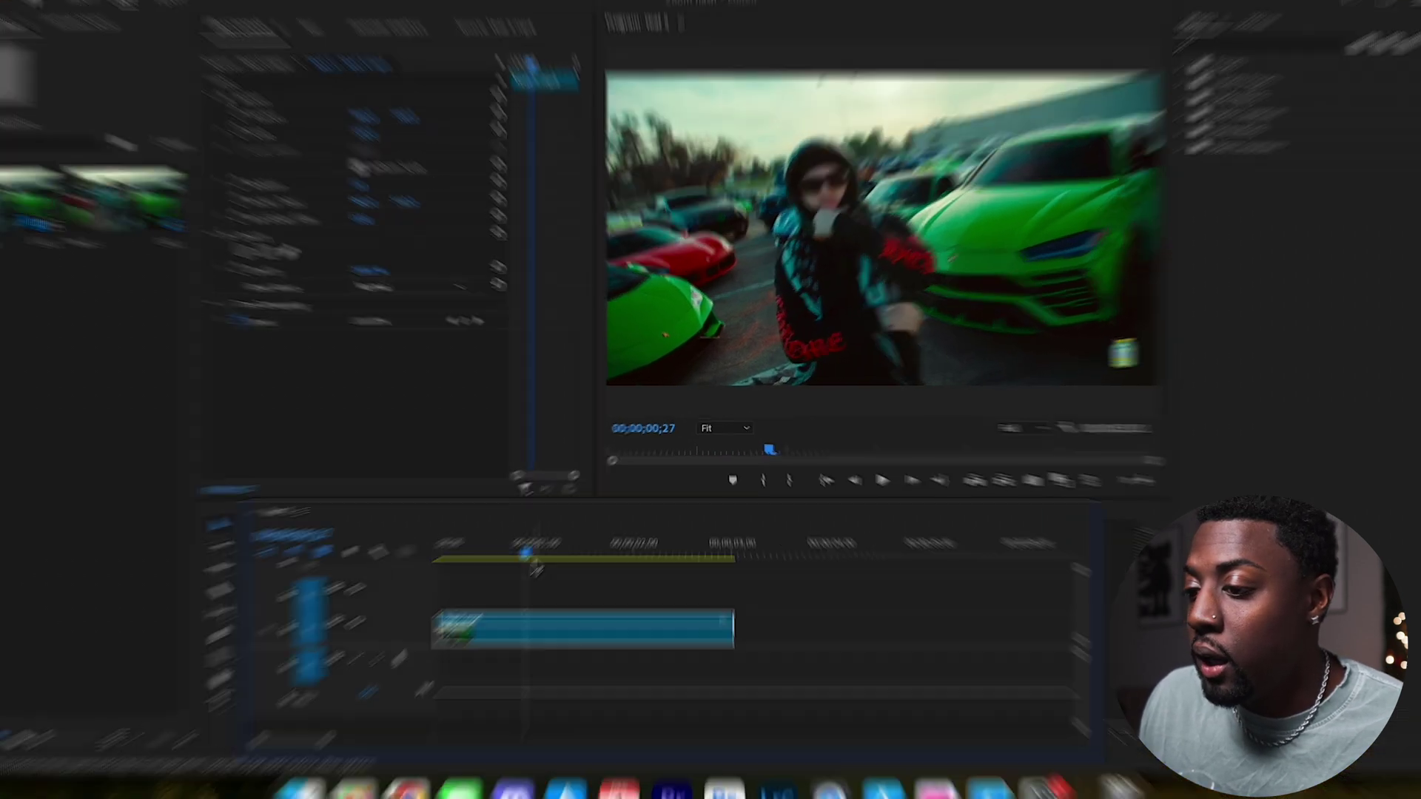
key(=)
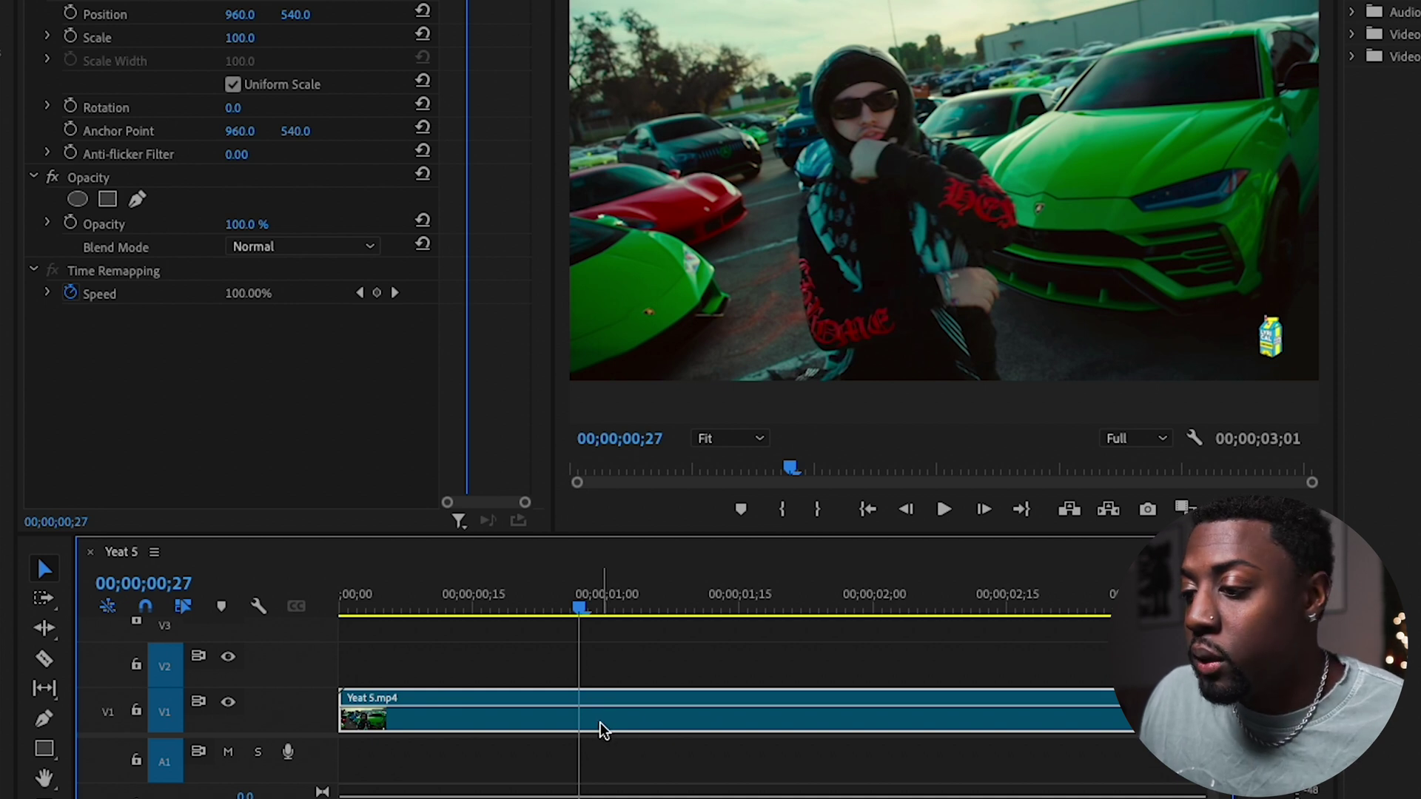
drag(600, 722, 598, 698)
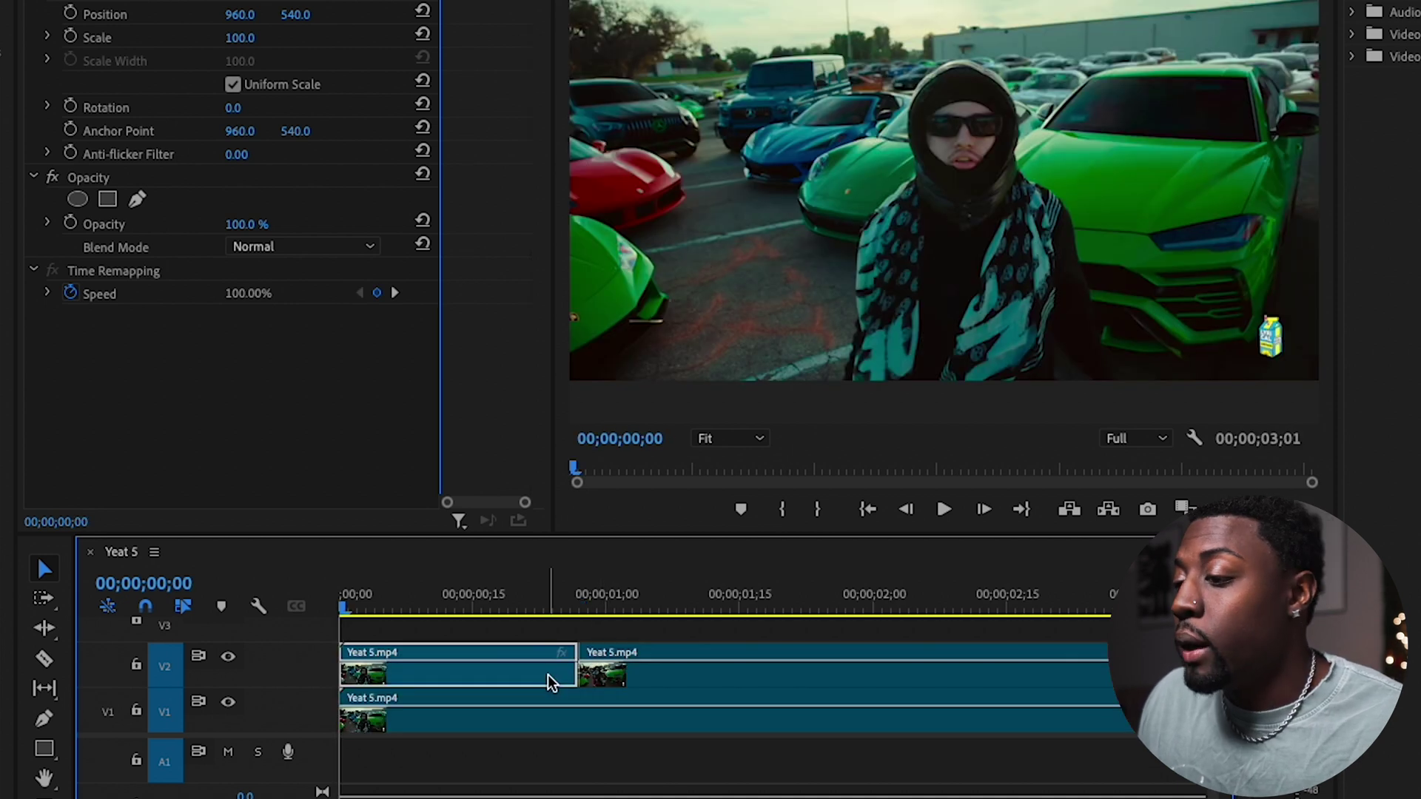
key(Delete)
click(570, 603)
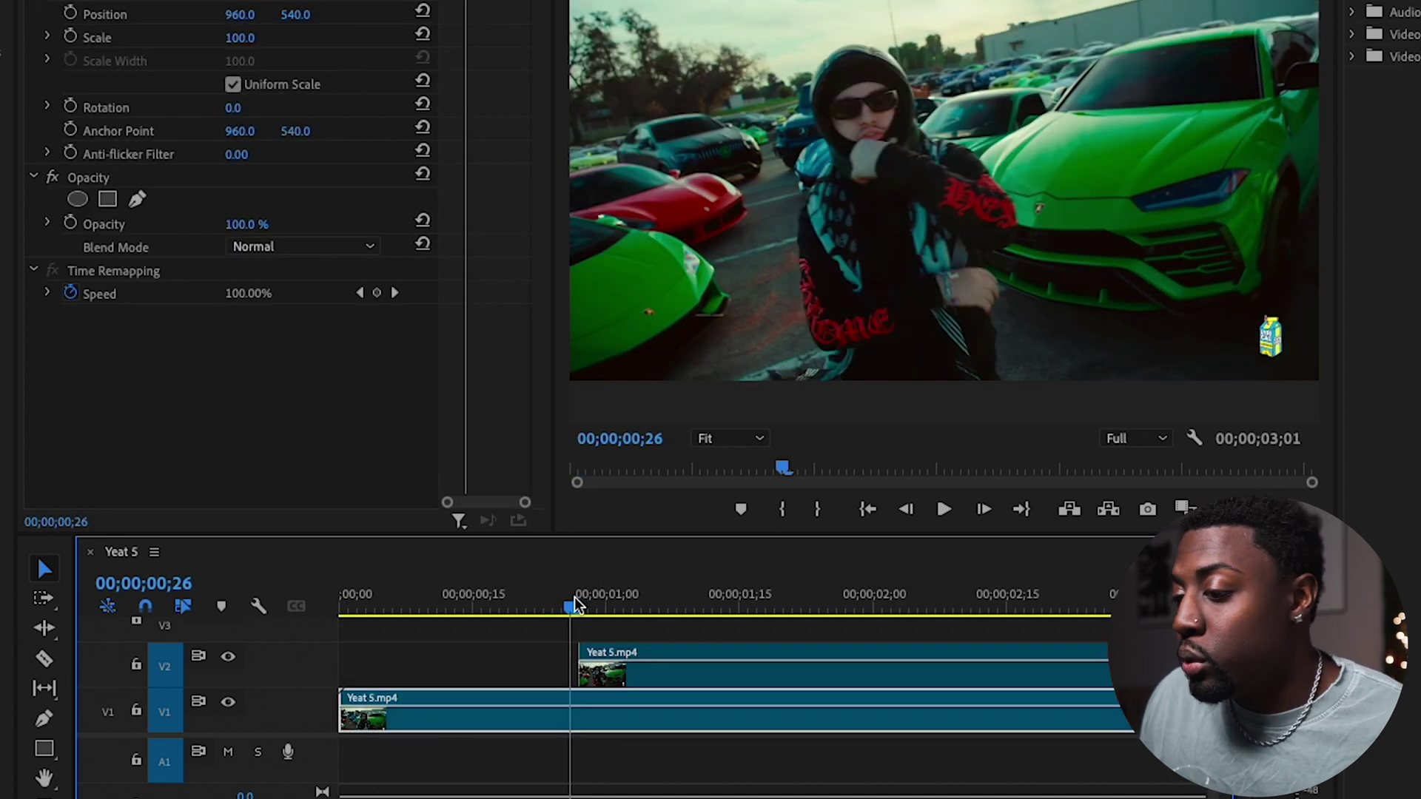
drag(576, 605, 583, 604)
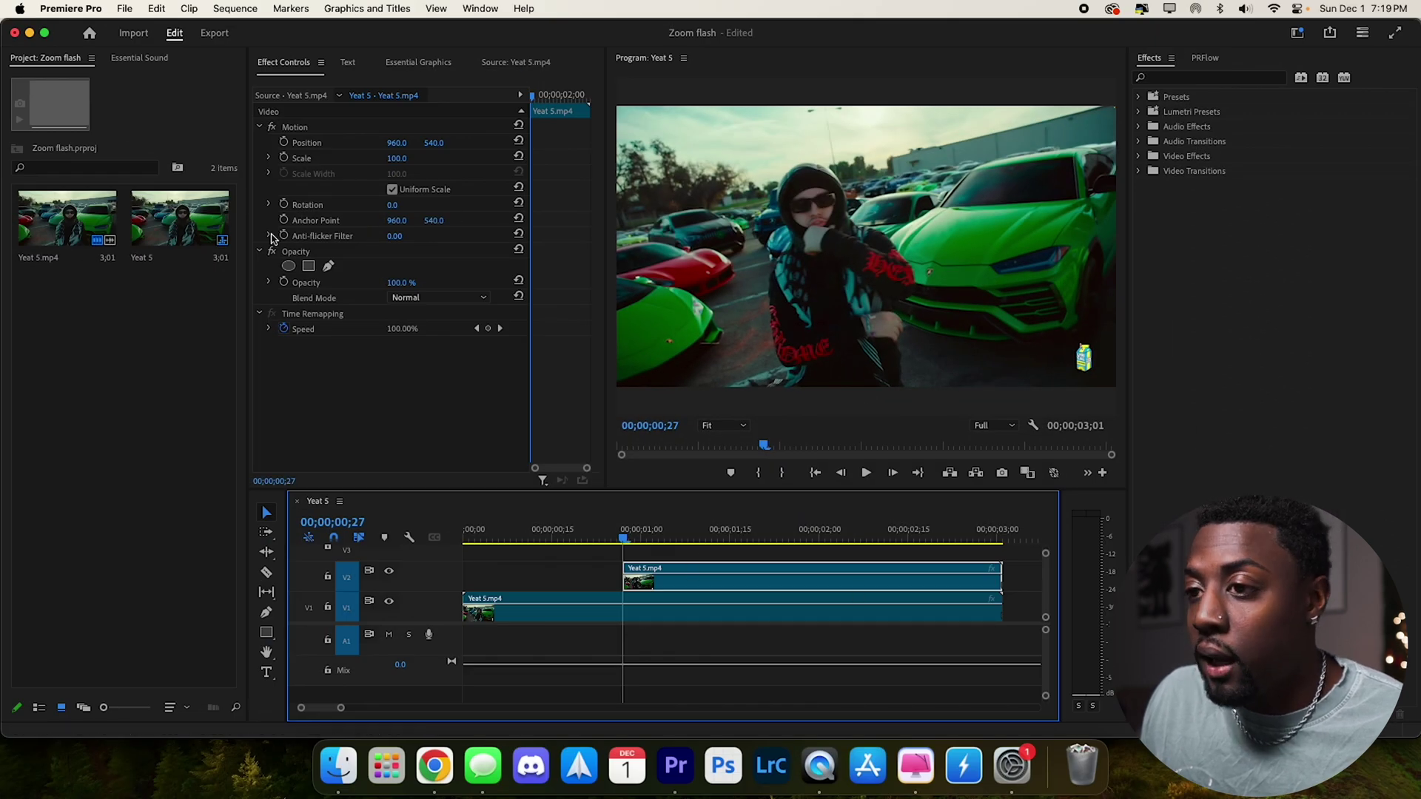
Apply the Transform effect to the V2 clip with the PRFlow extension's control utilities
click(1206, 59)
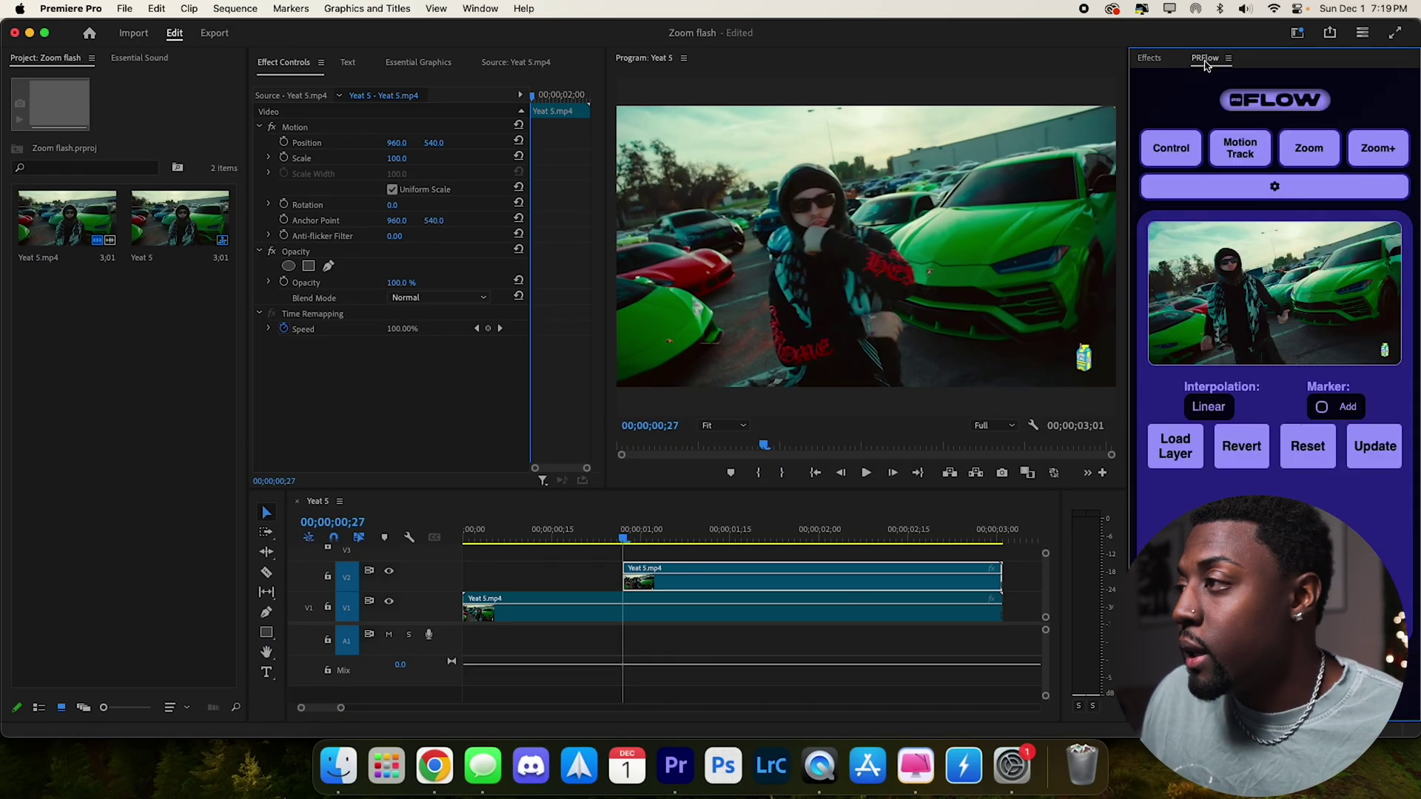
click(1171, 148)
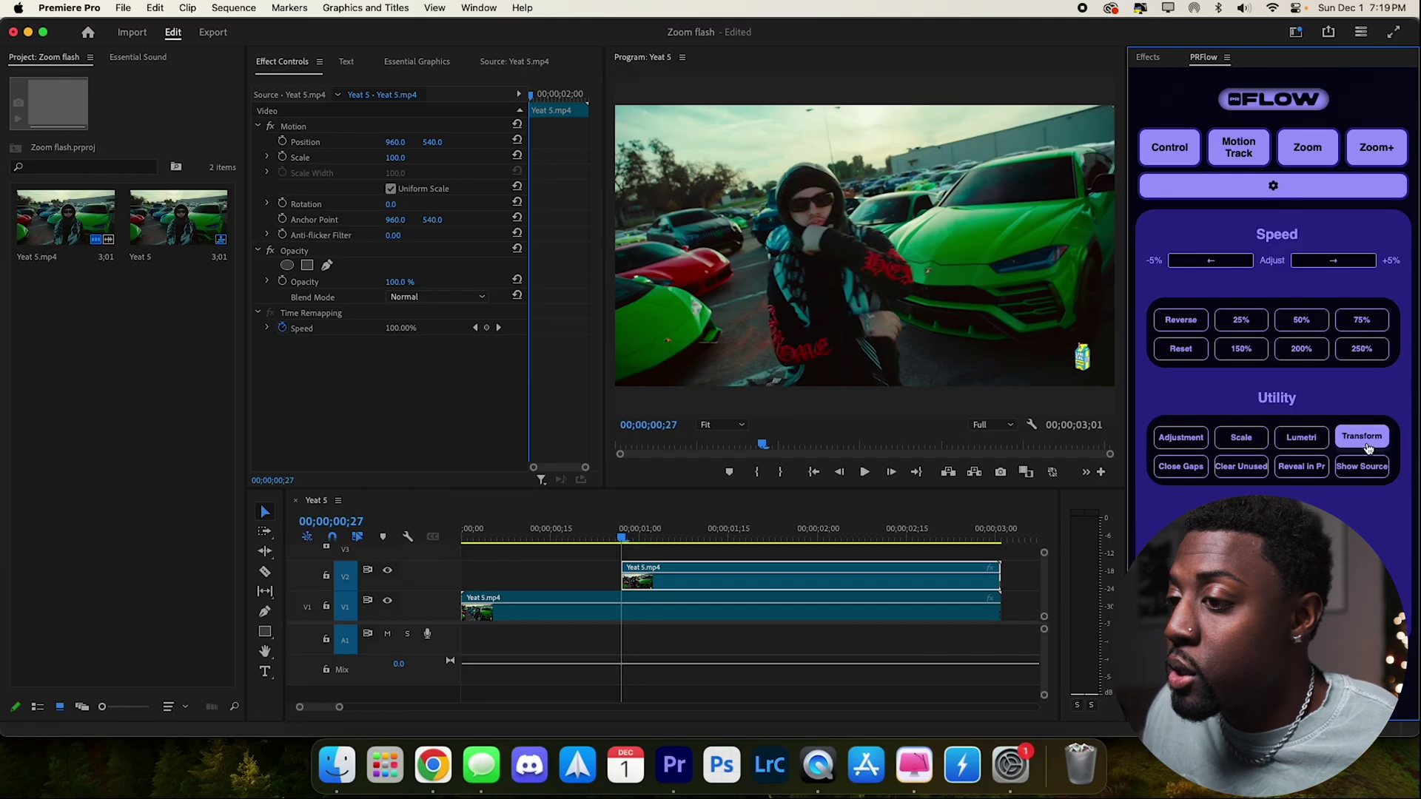
click(1341, 275)
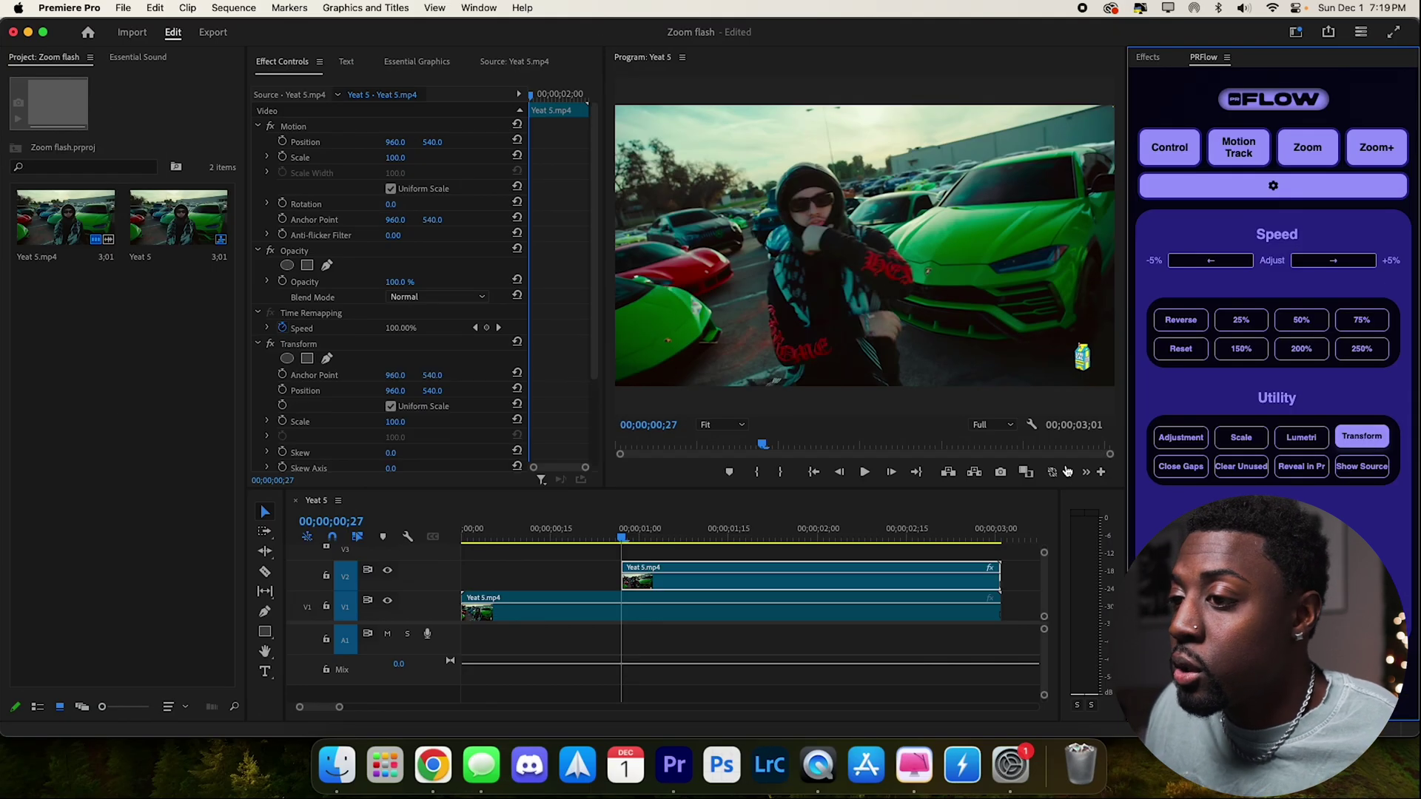
scroll(353, 376, down, 5)
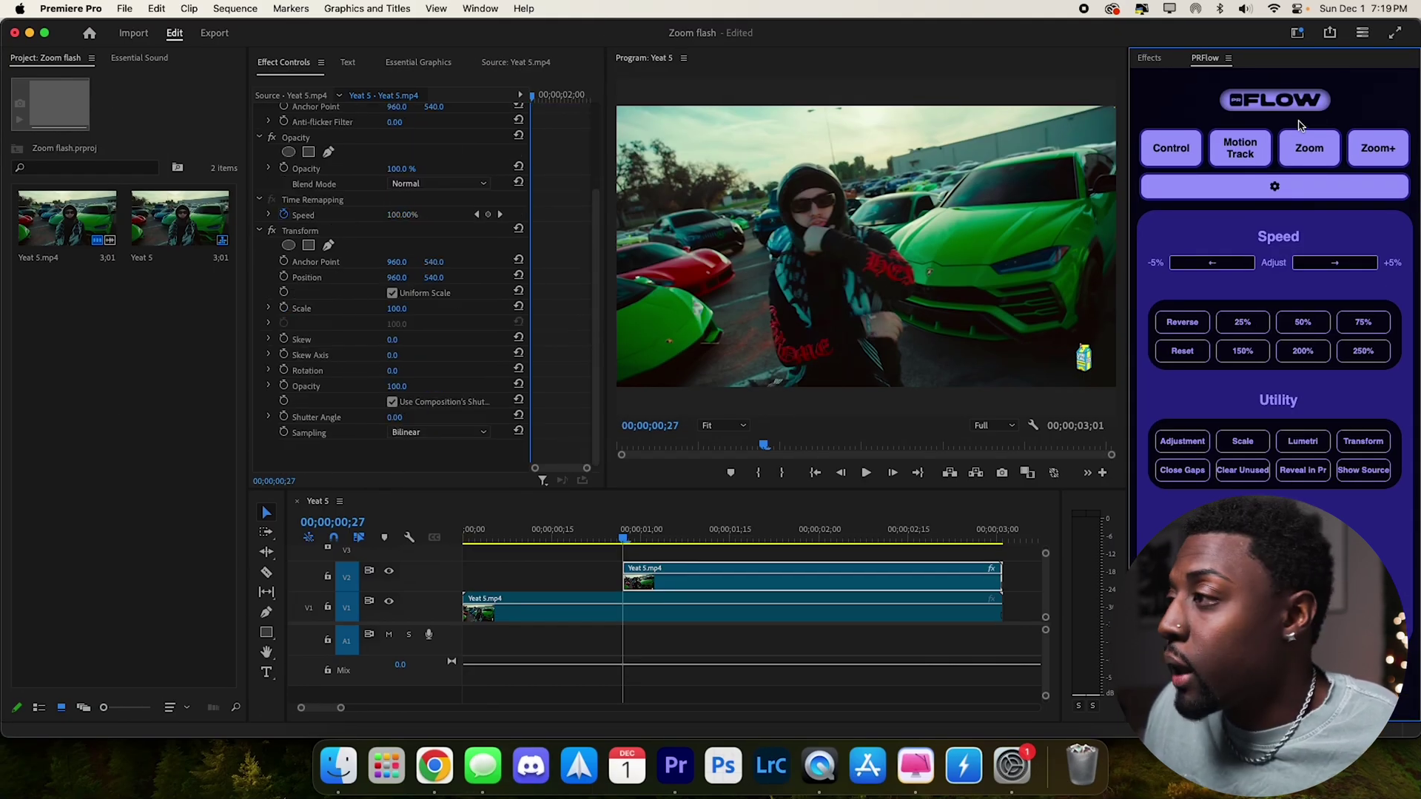
Search the built-in effects library for transform
click(1149, 58)
click(1160, 77)
text(transform)
click(1205, 58)
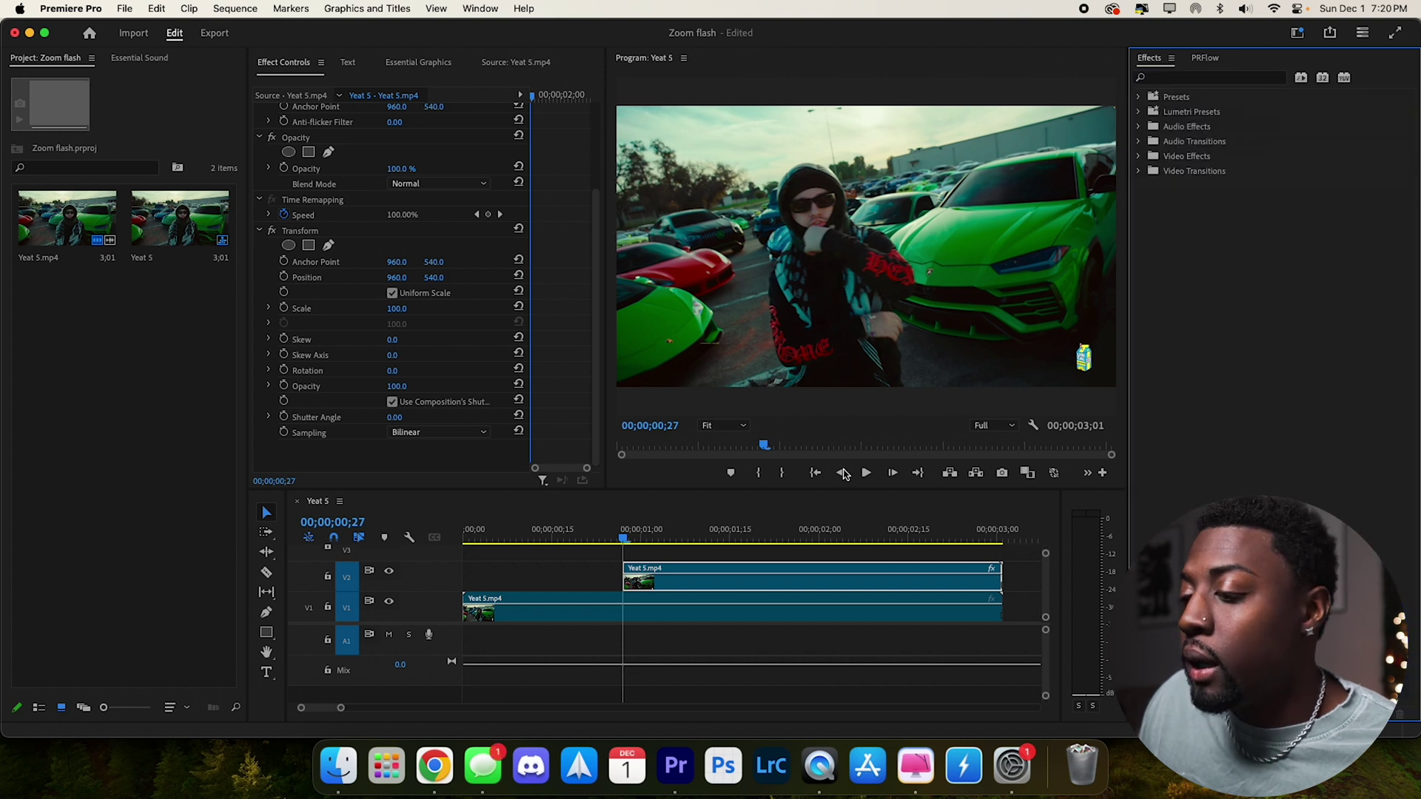
Set the V2 clip's Transform scale to 160 and play the sequence from the start
click(655, 591)
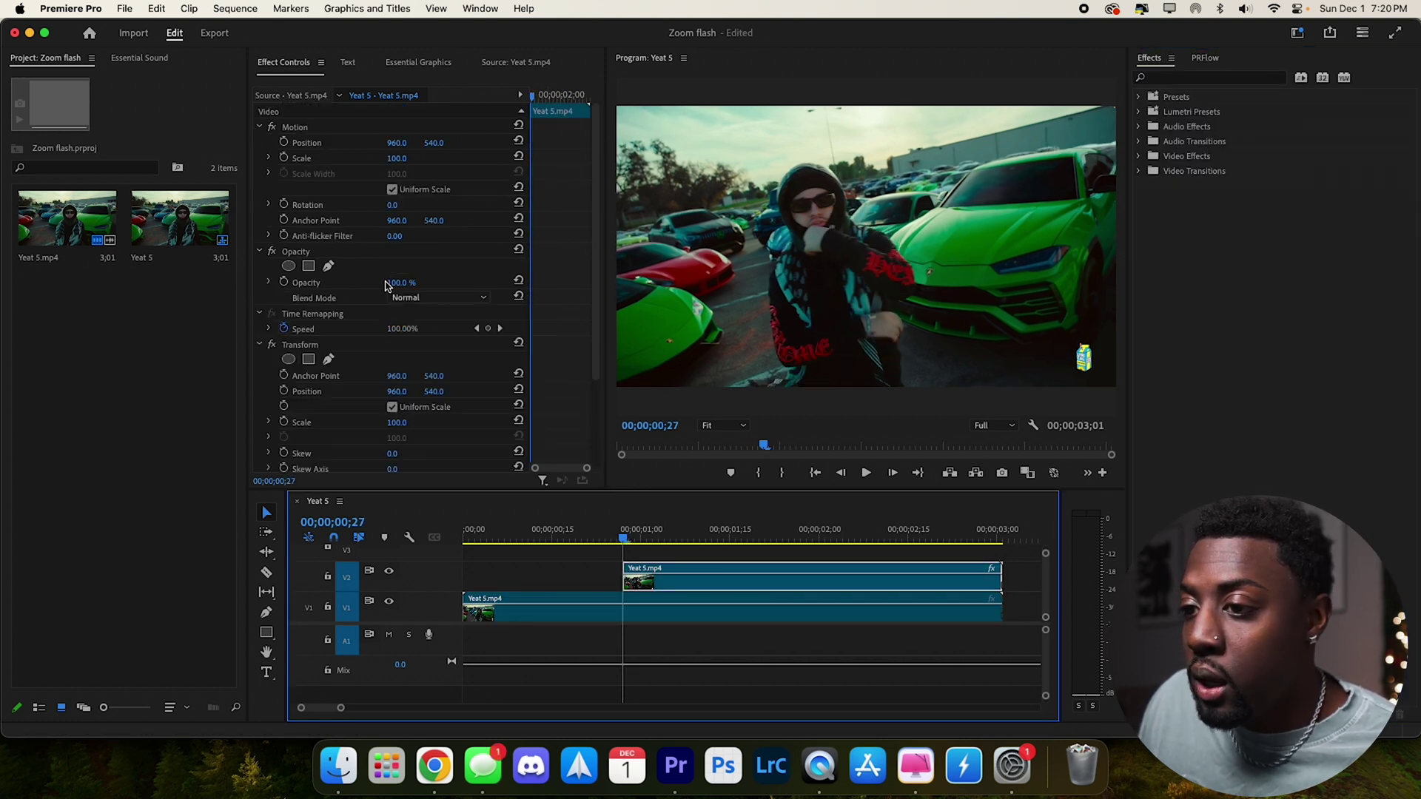
drag(402, 423, 447, 423)
click(406, 422)
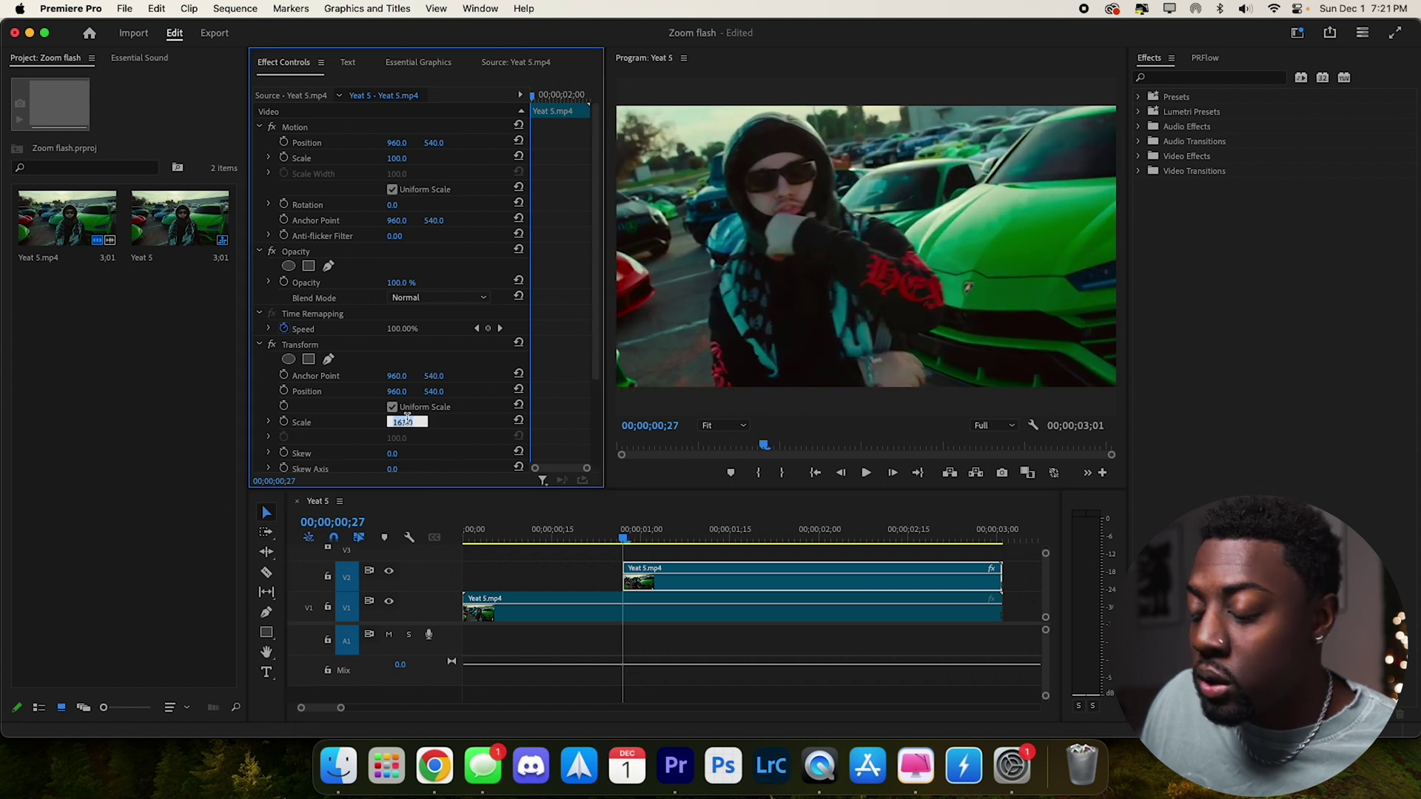
key(Return)
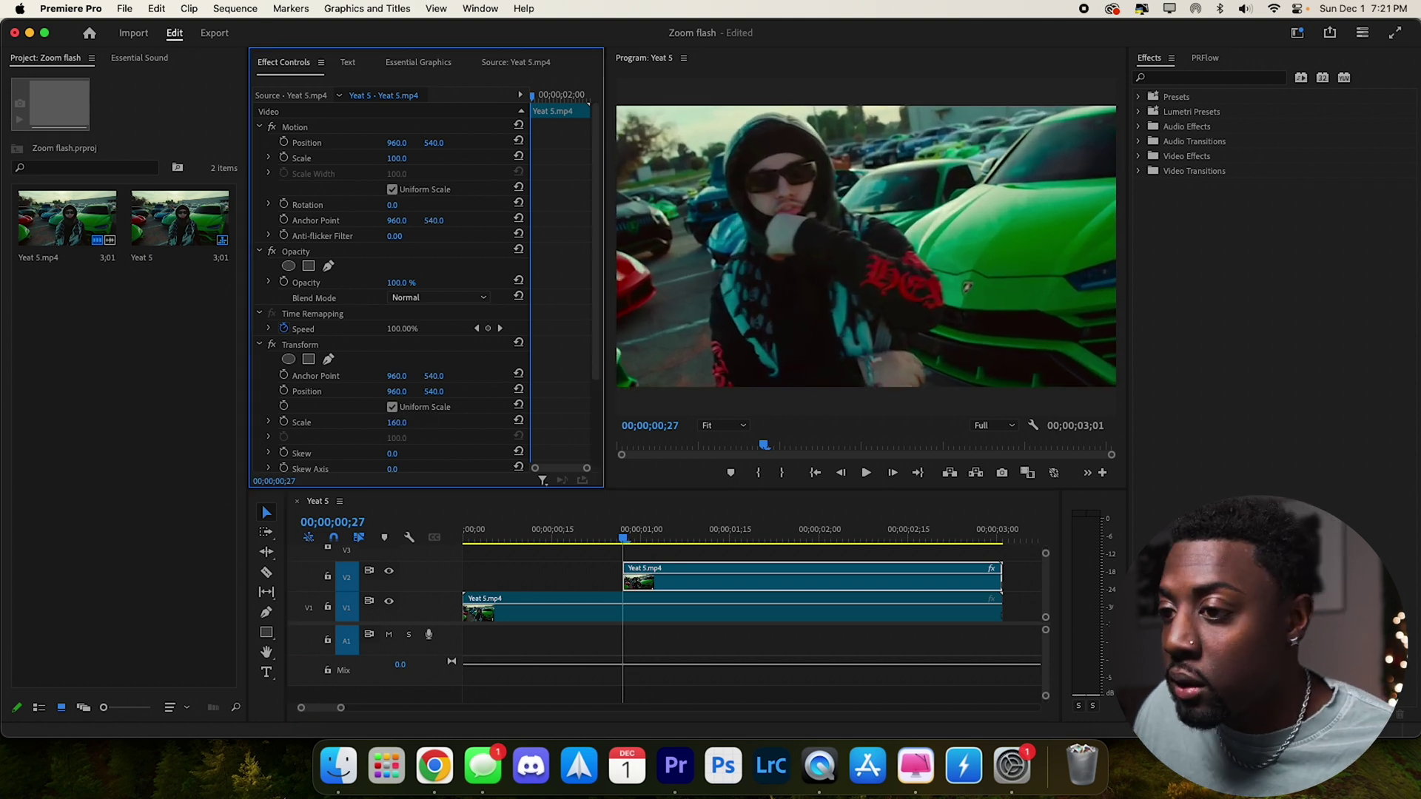
drag(622, 538, 464, 538)
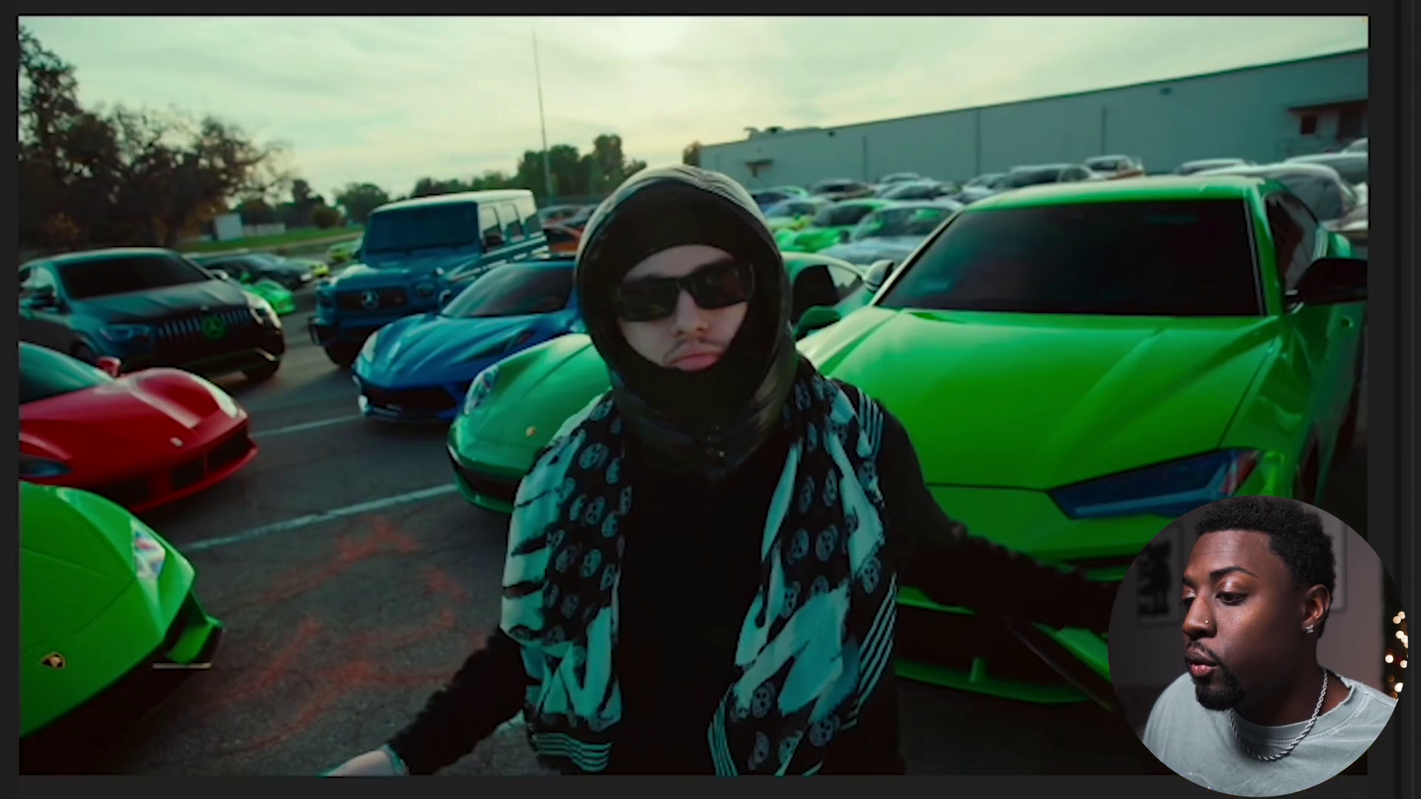
key(space)
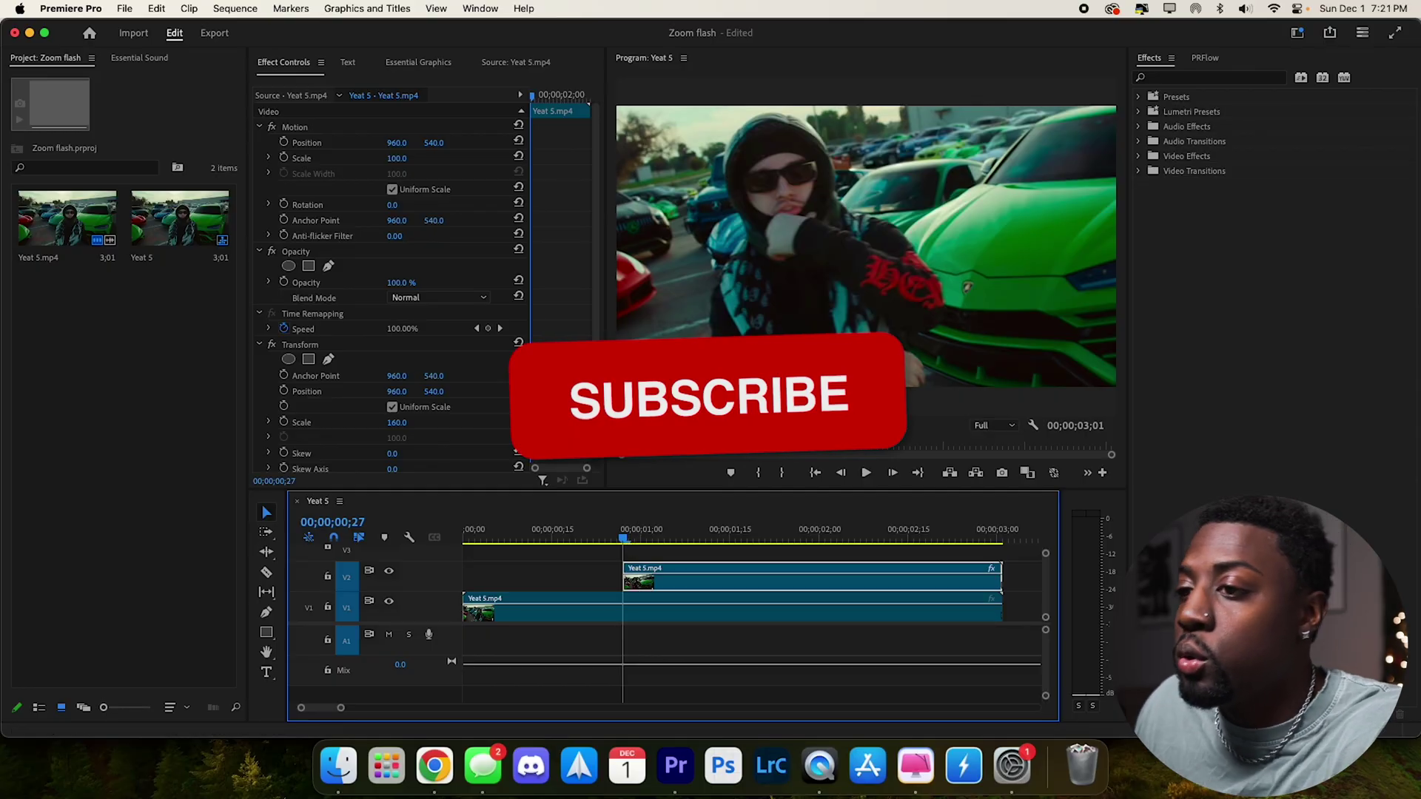
Keyframe the V2 clip's opacity from 0% at 00;00;00;27 to 100% at 00;00;01;02
click(283, 281)
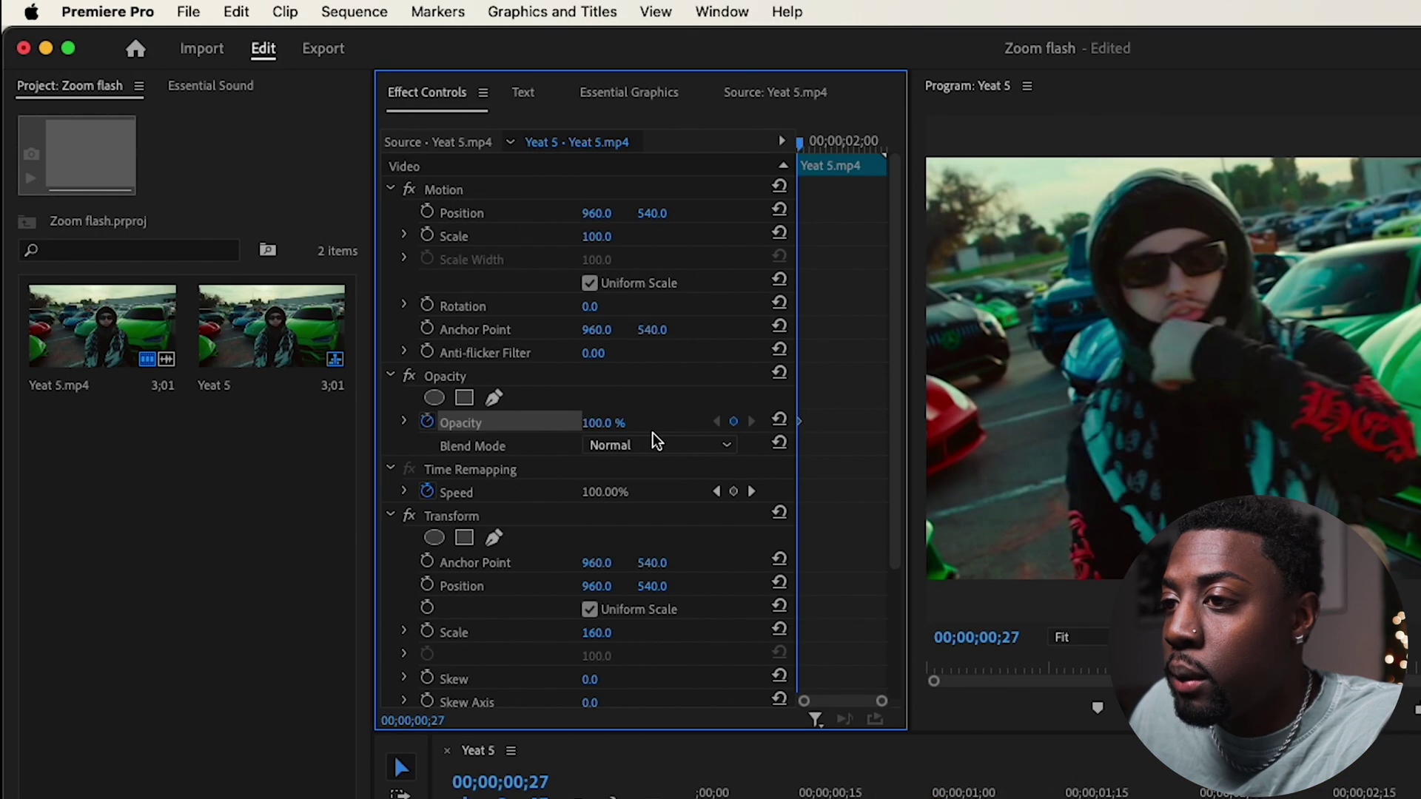
drag(598, 423, 488, 423)
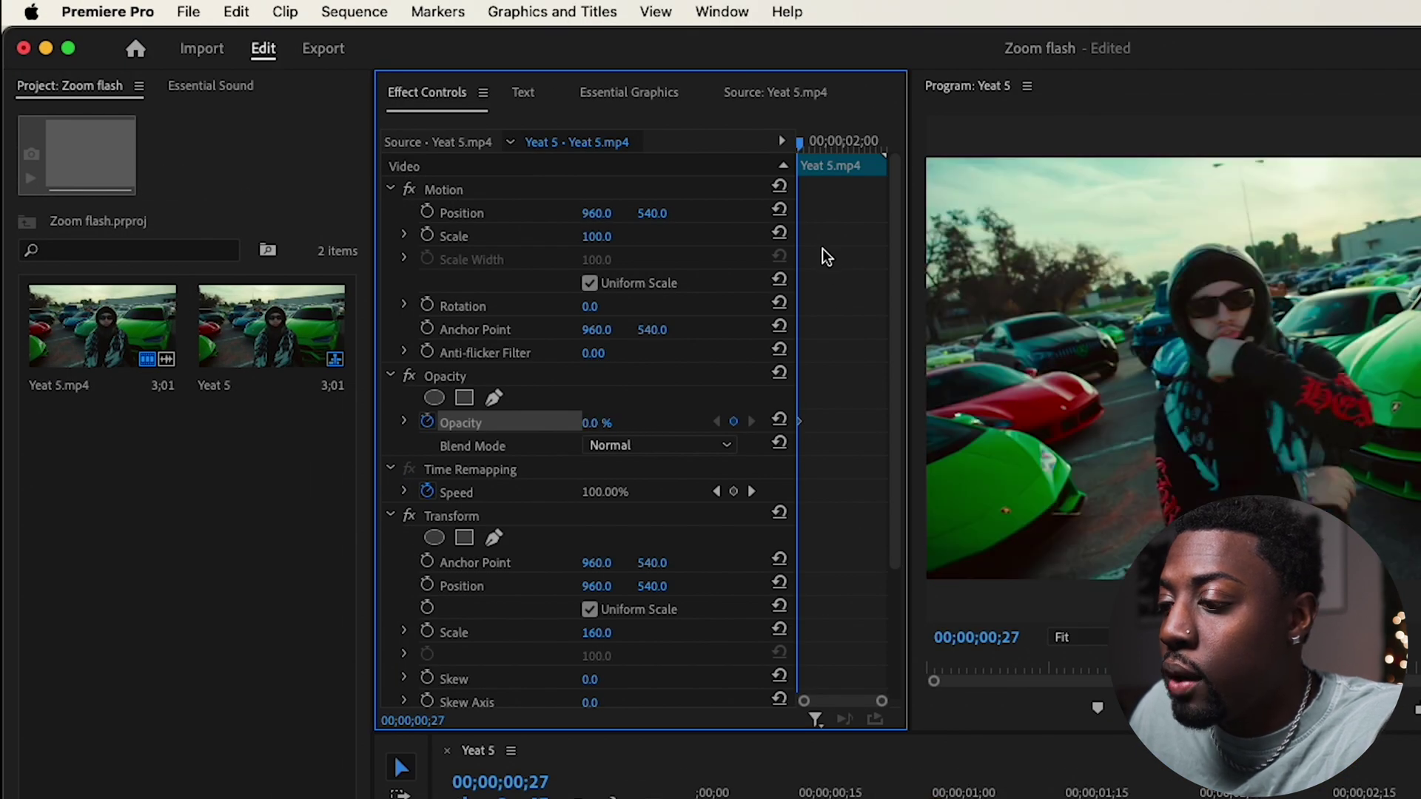
key(Right)
key(Left)
key(shift+Right)
key(shift+Left)
key(=)
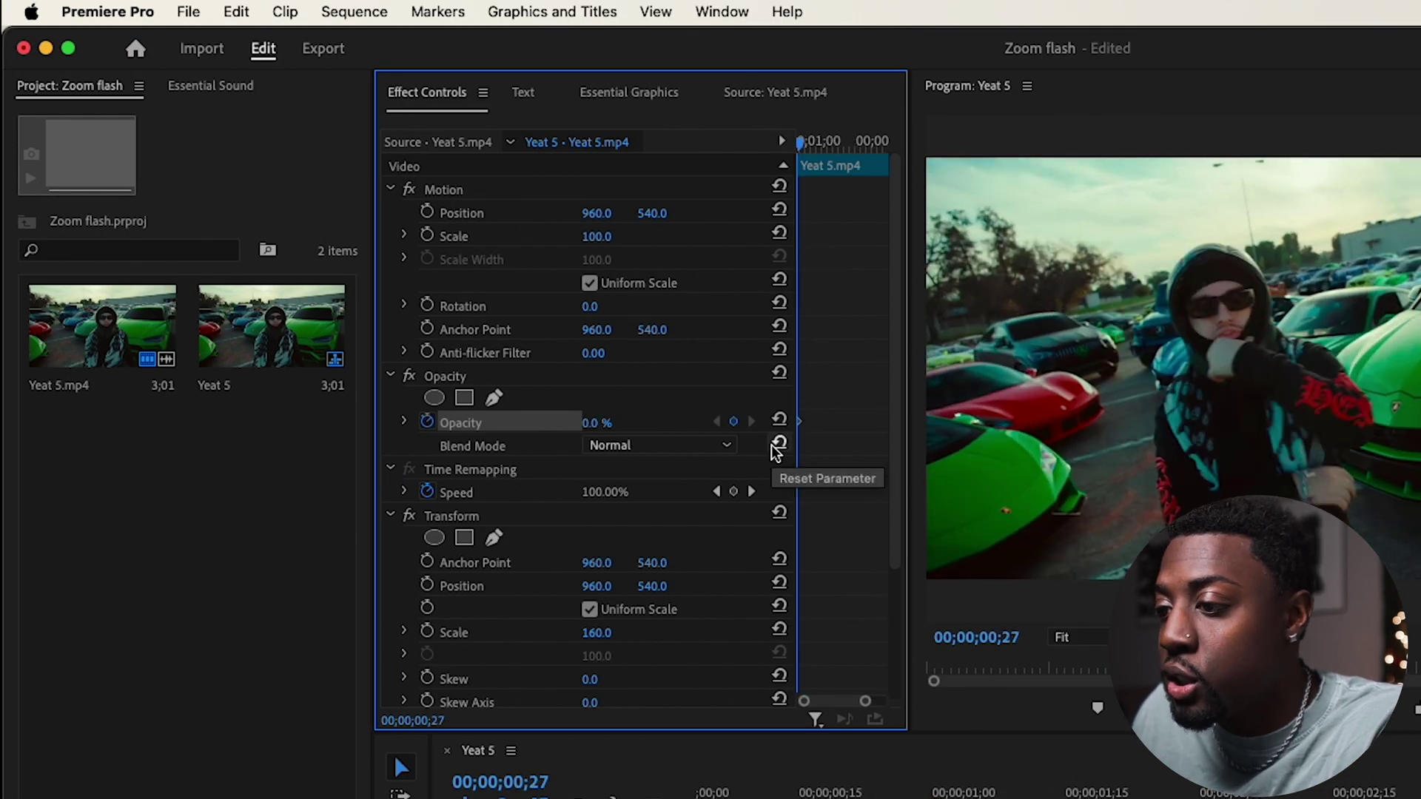
key(space)
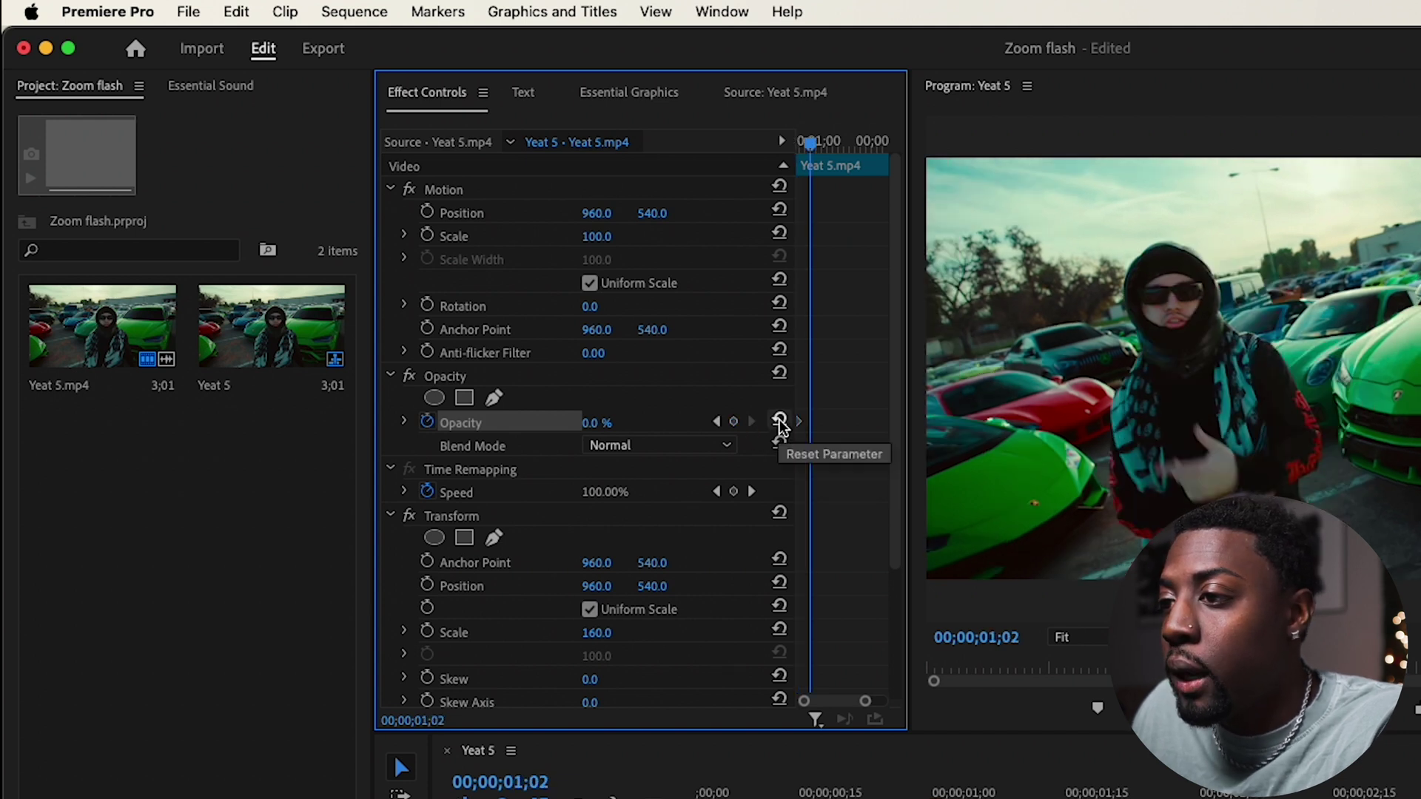
click(779, 419)
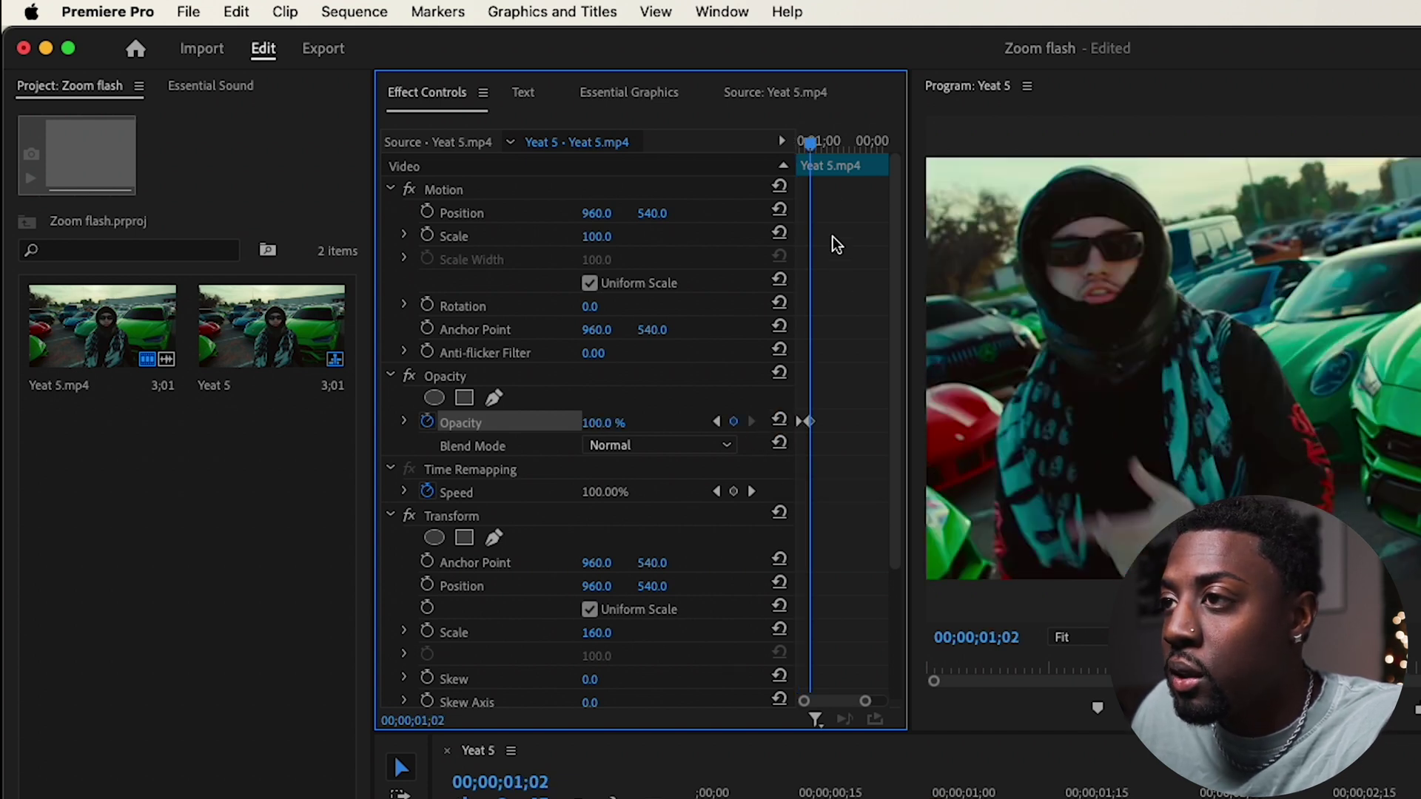
key(j)
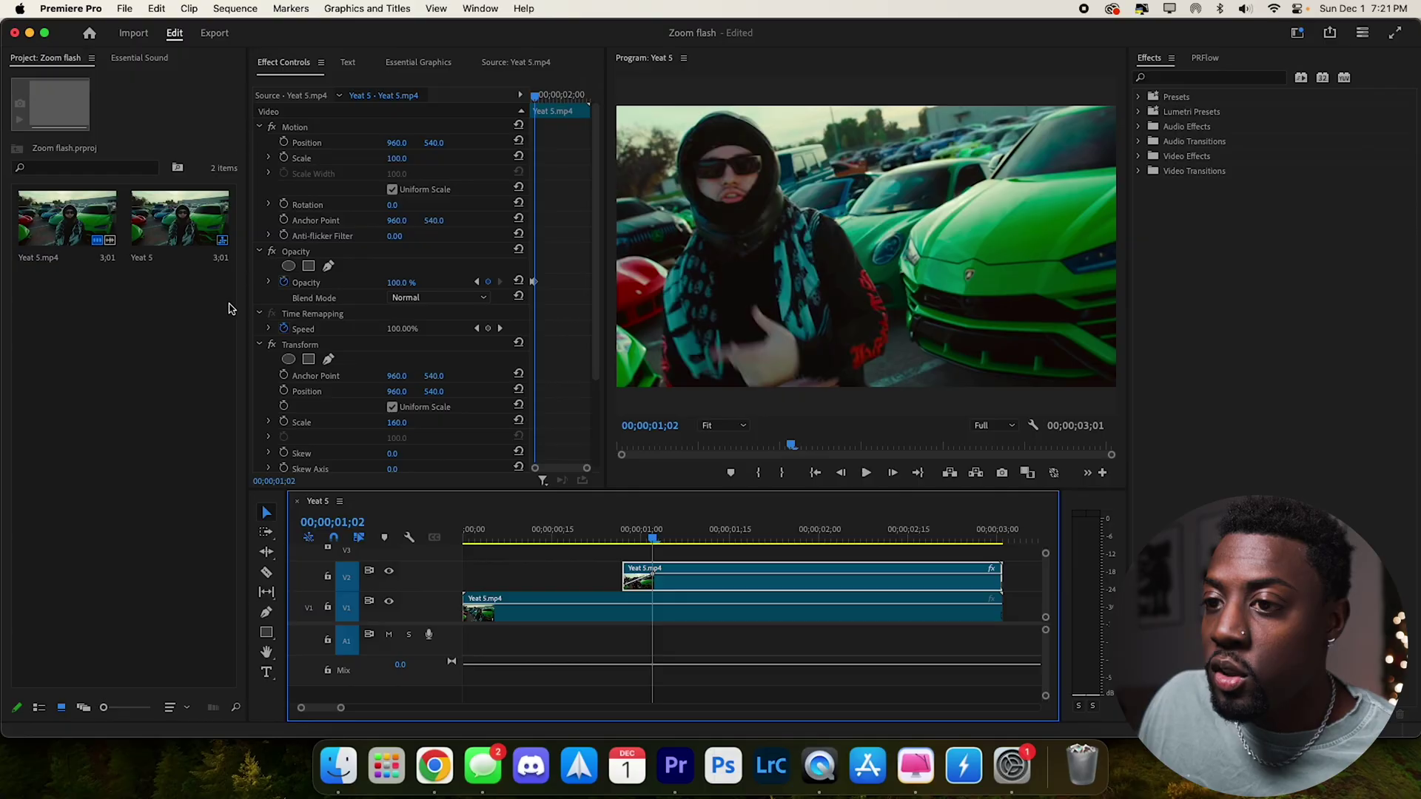
Collapse the Transform settings and apply the Levels video effect to the V2 clip
click(260, 345)
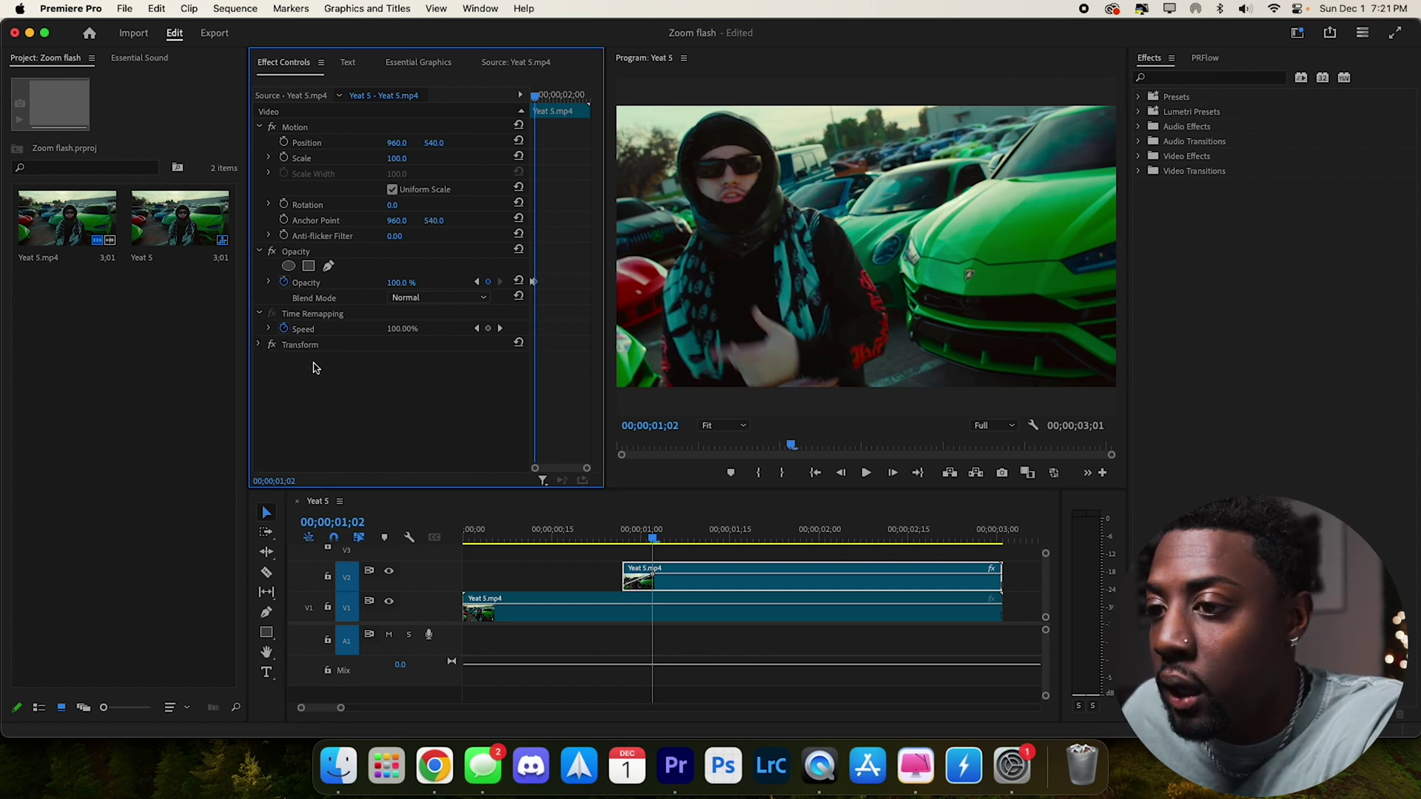
click(1209, 78)
text(levels)
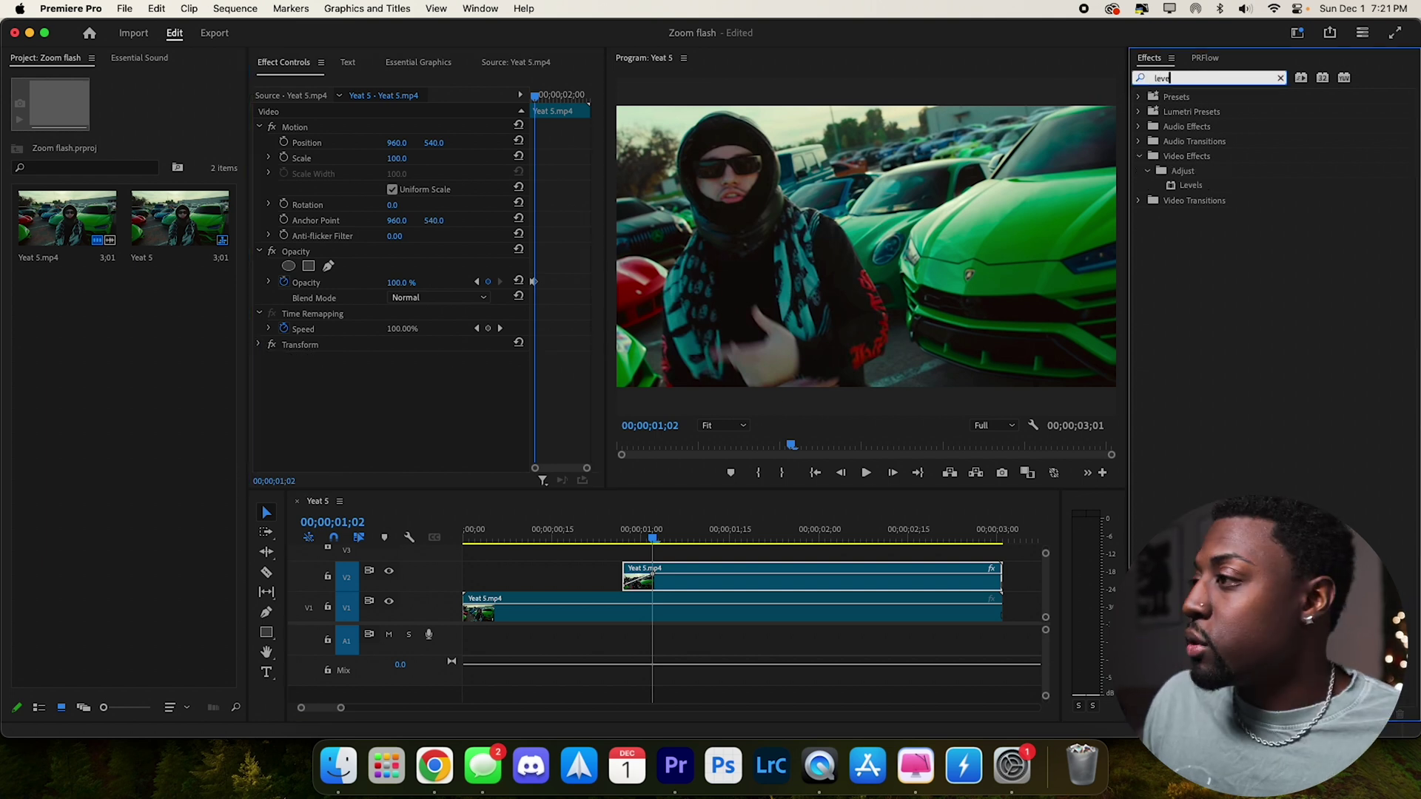
drag(1190, 185, 370, 380)
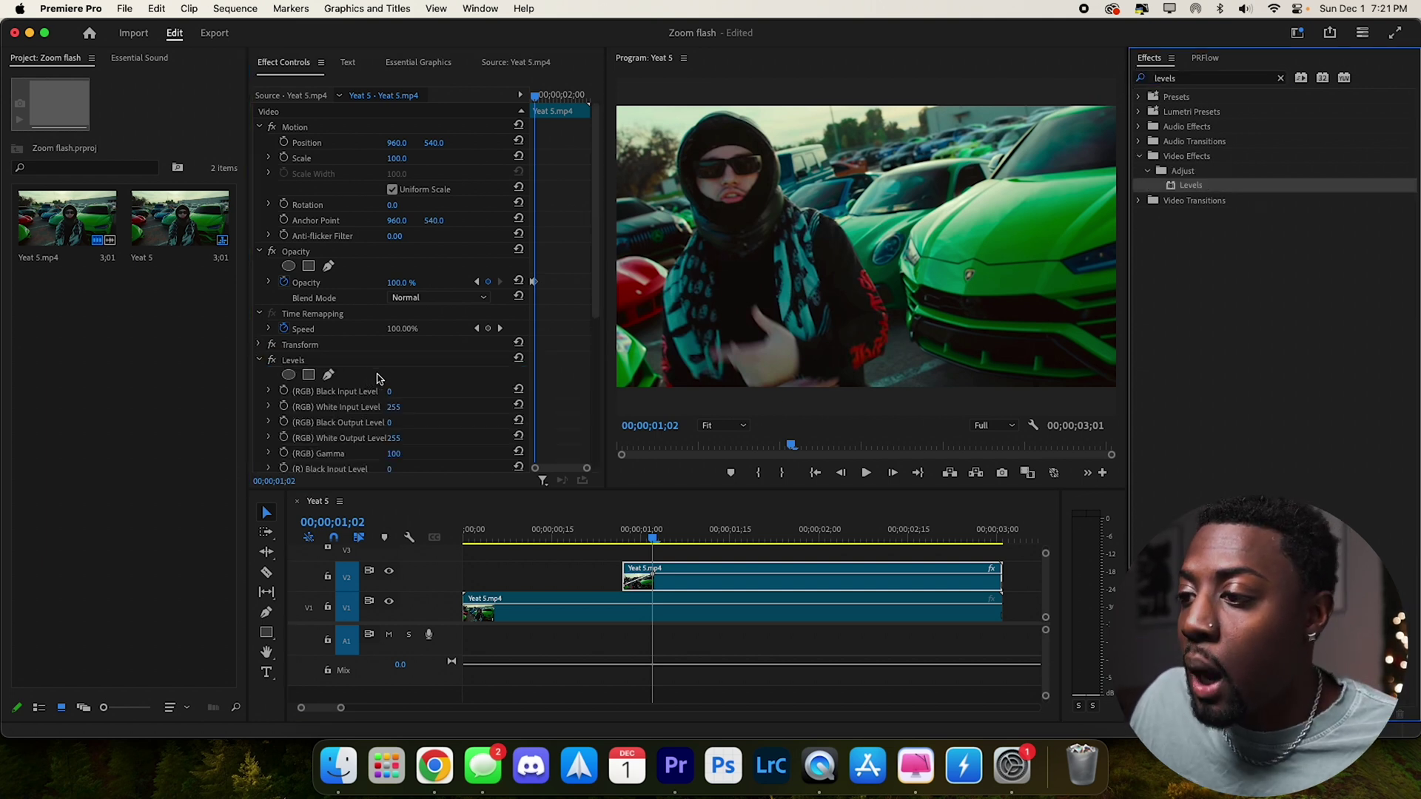
Add a keyframe for the Levels (RGB) White Input Level at 00;00;01;02 with a value of 60
key(equal)
click(567, 261)
key(equal)
key(equal)
key(equal)
key(minus)
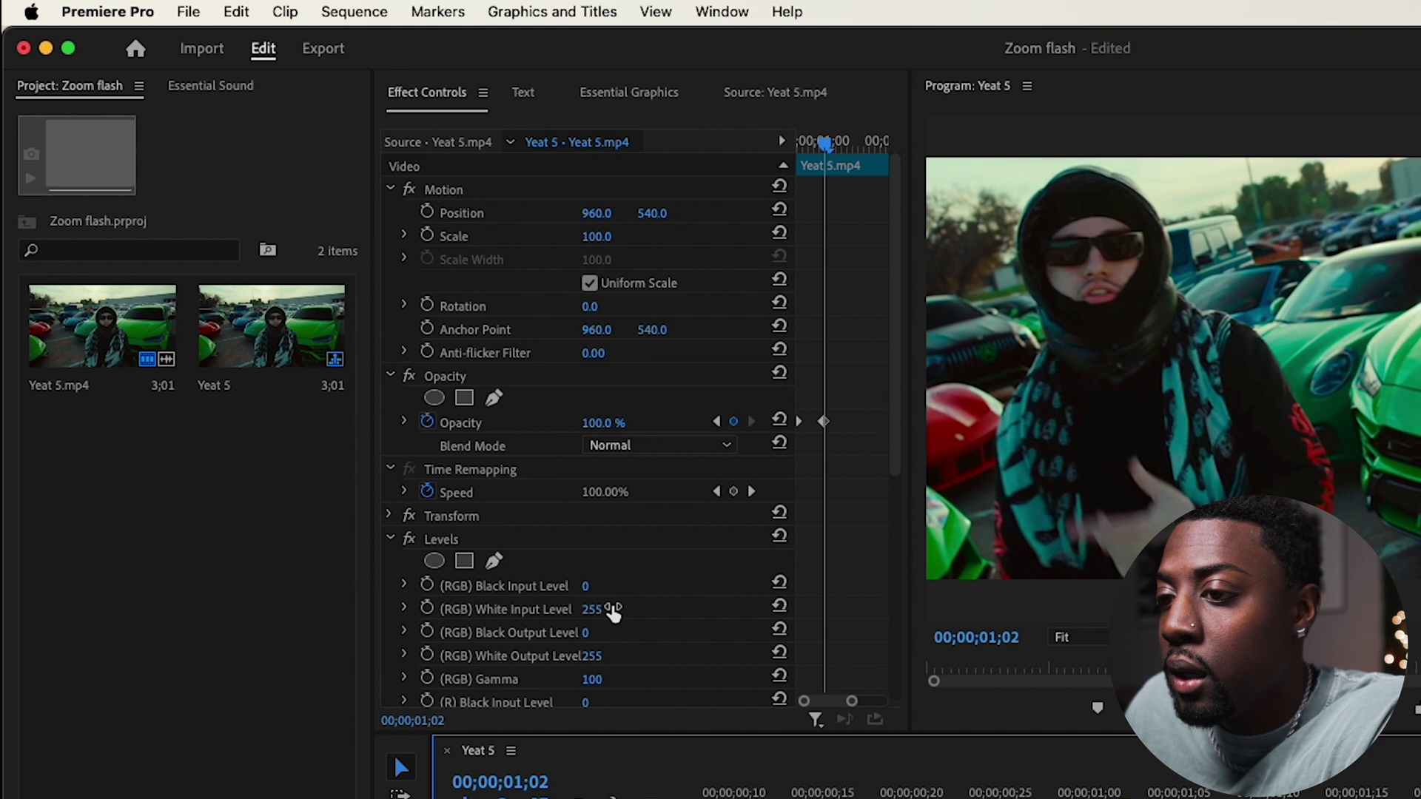
click(426, 609)
drag(596, 621, 452, 620)
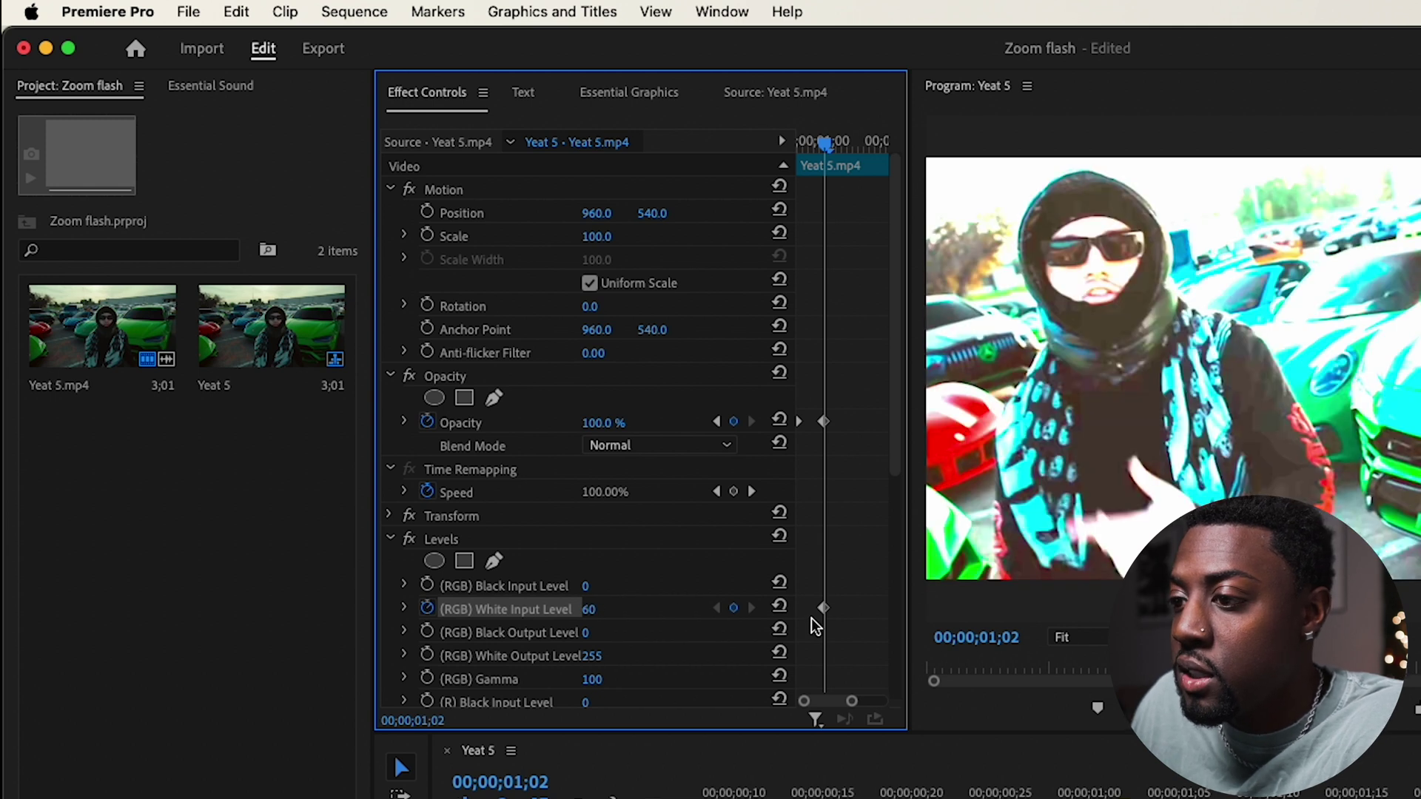
Move the White Input Level keyframe to 00;00;00;29 and add a keyframe reset to 255 at 00;00;00;27
key(Left)
key(Left)
key(Left)
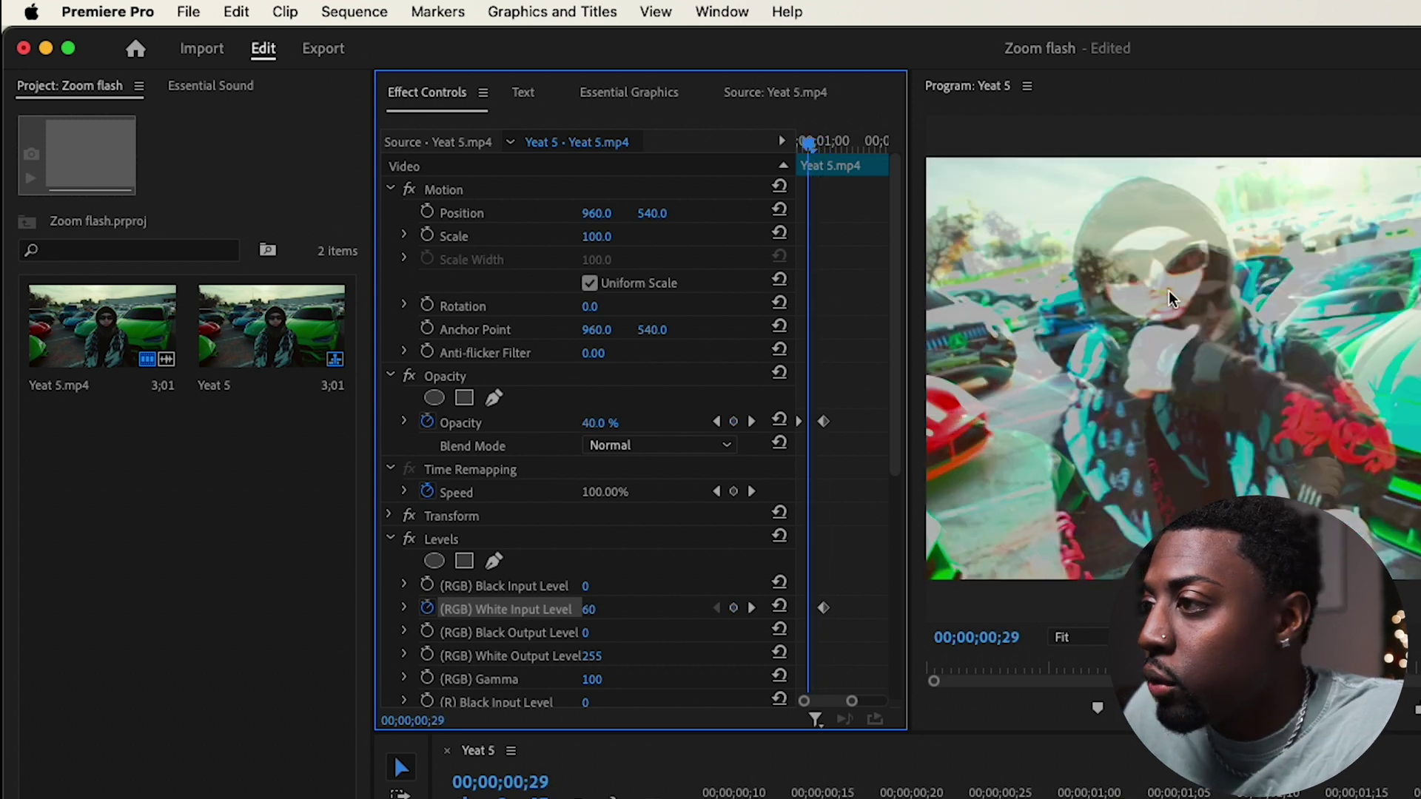
drag(824, 610, 808, 611)
key(Left)
key(Left)
key(Left)
key(Right)
click(779, 608)
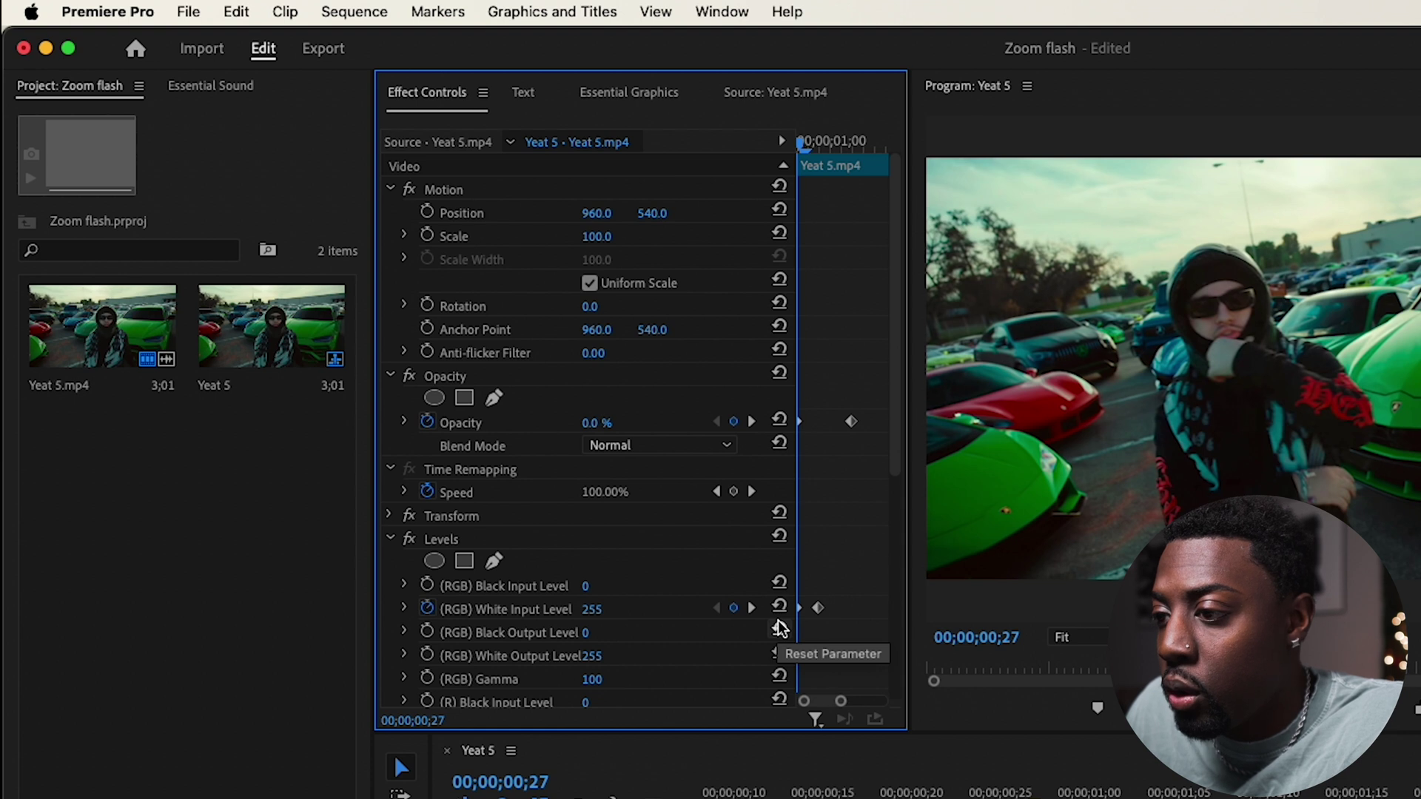
Add a White Input Level keyframe at 00;00;01;01 by resetting the parameter to its default
key(Right)
key(Right)
key(Right)
key(Right)
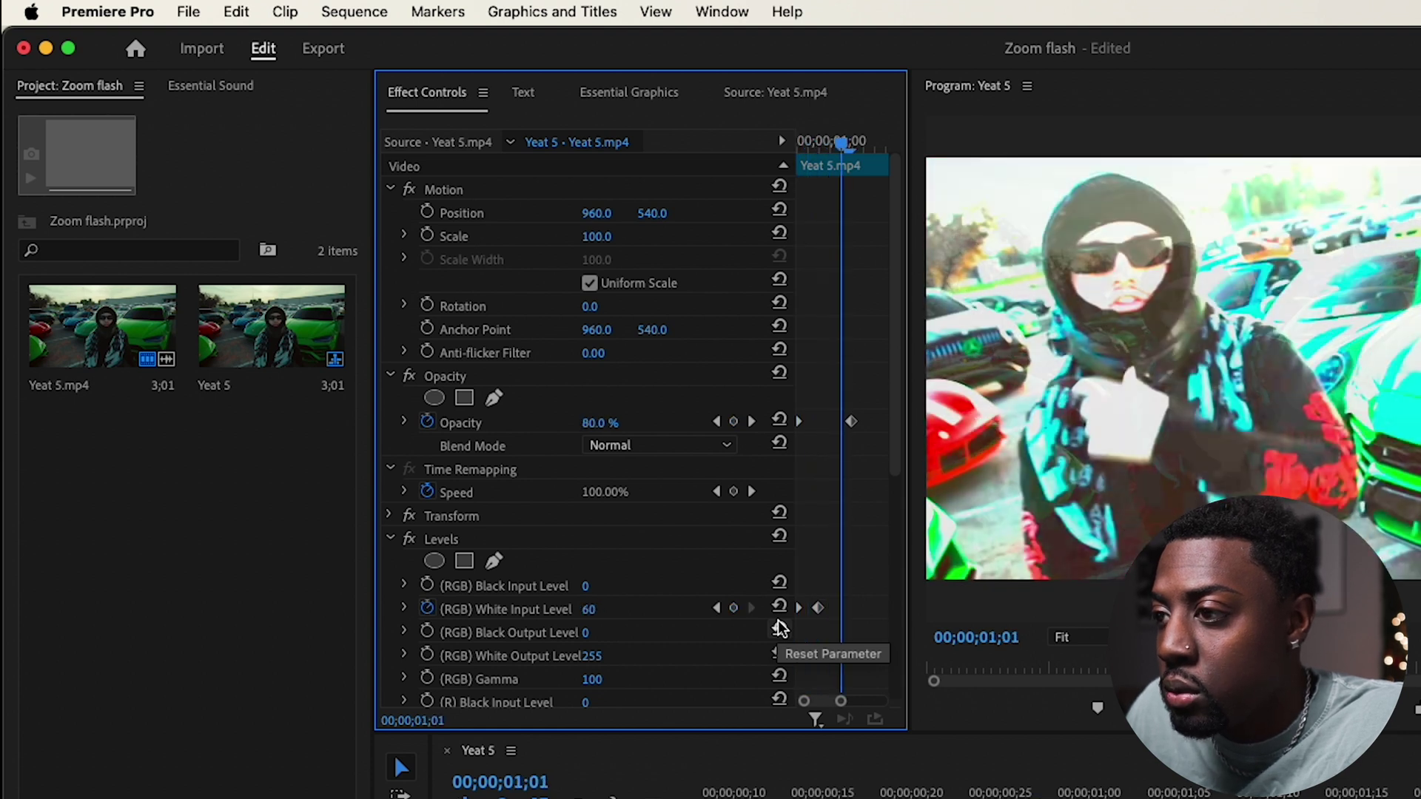
click(779, 609)
key(Right)
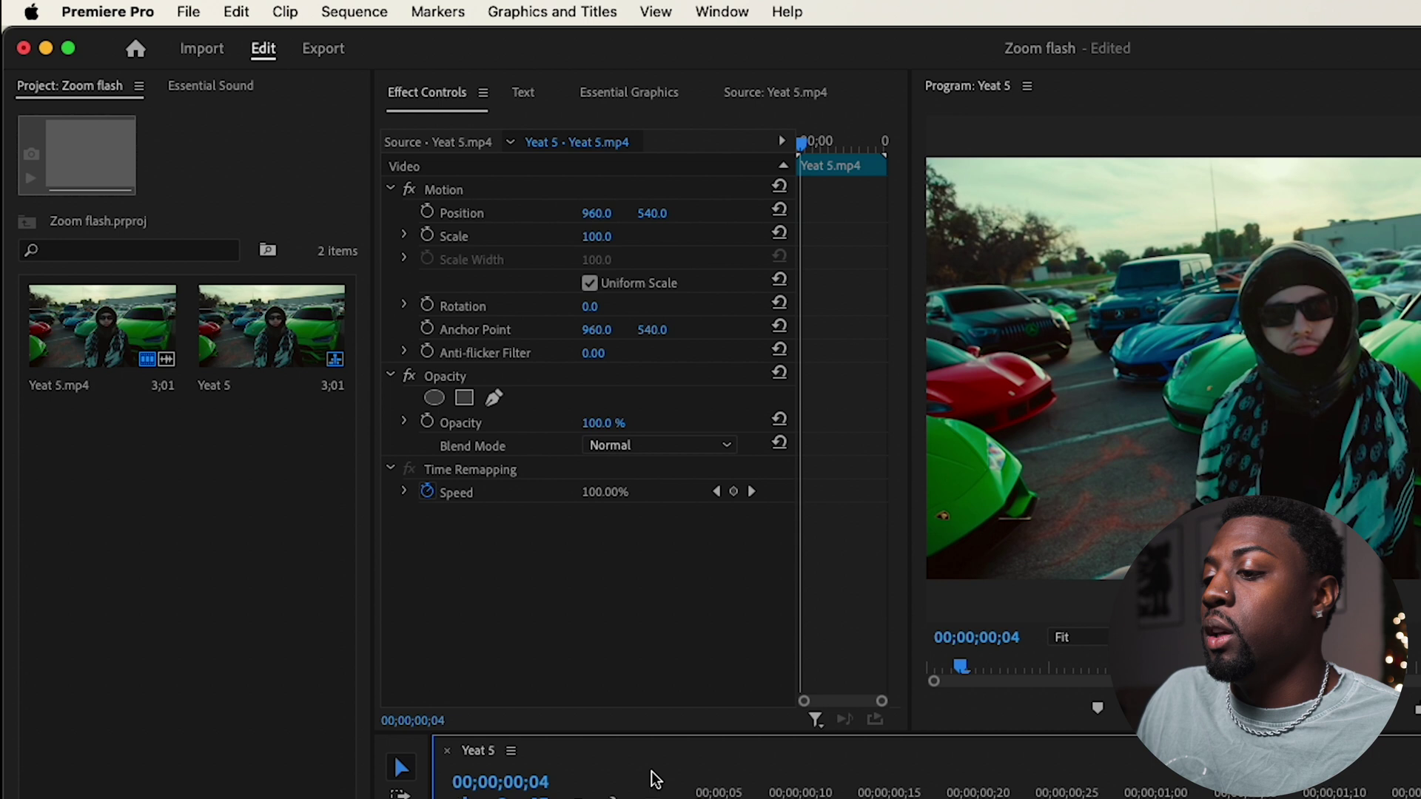
Search the effects for "gaus", apply Gaussian Blur to the V2 clip and set its Blur Dimensions to Horizontal
drag(649, 777, 539, 777)
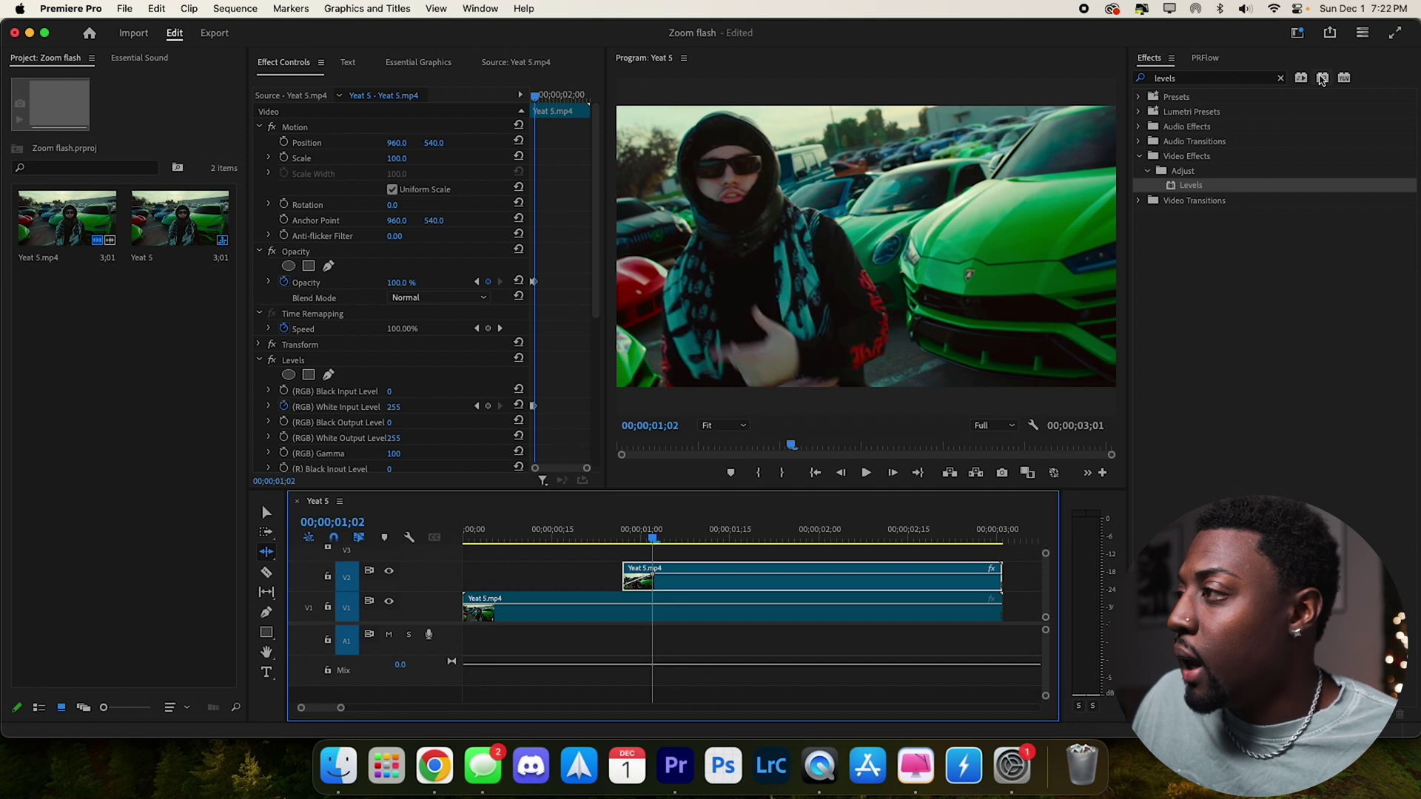
click(1280, 77)
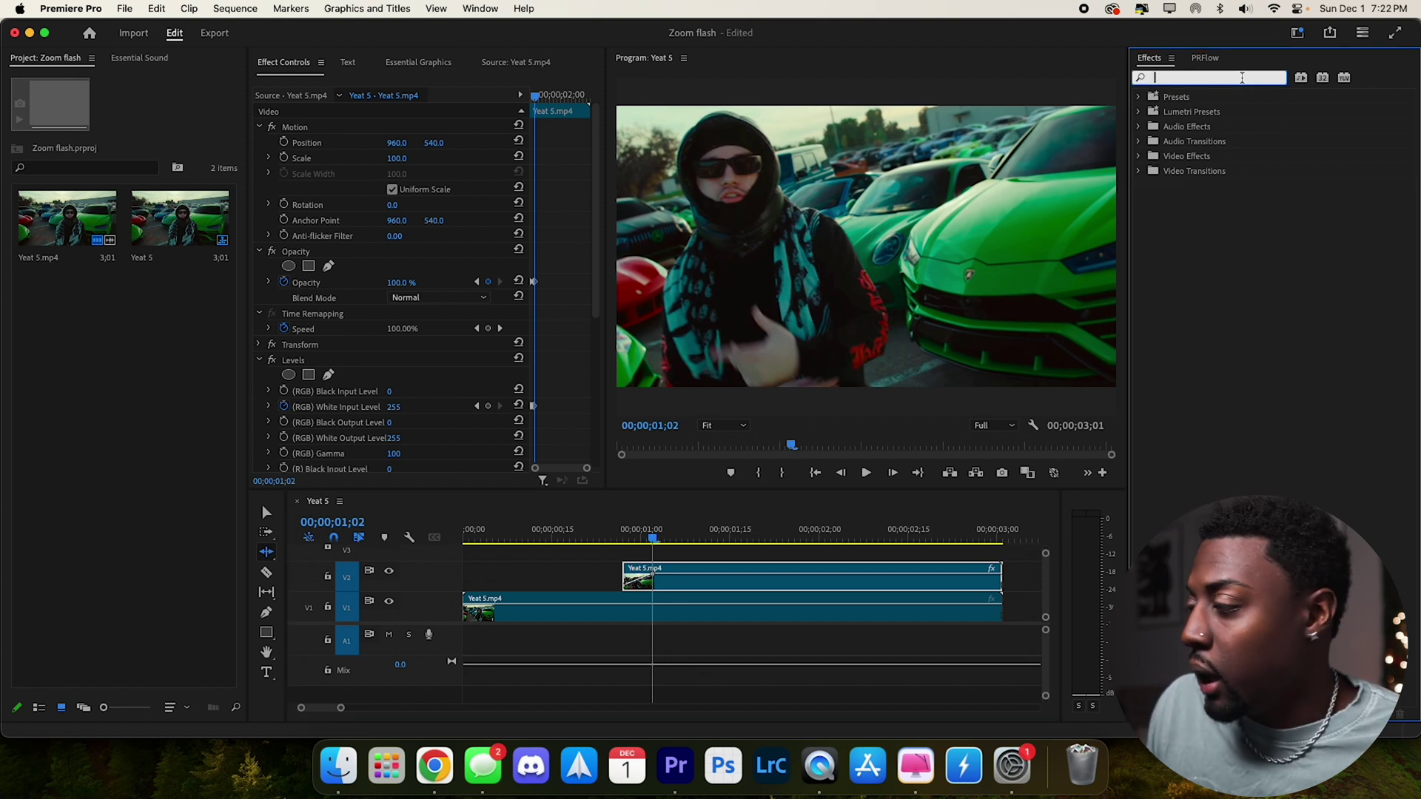
text(gaus)
drag(1204, 185, 330, 444)
click(259, 438)
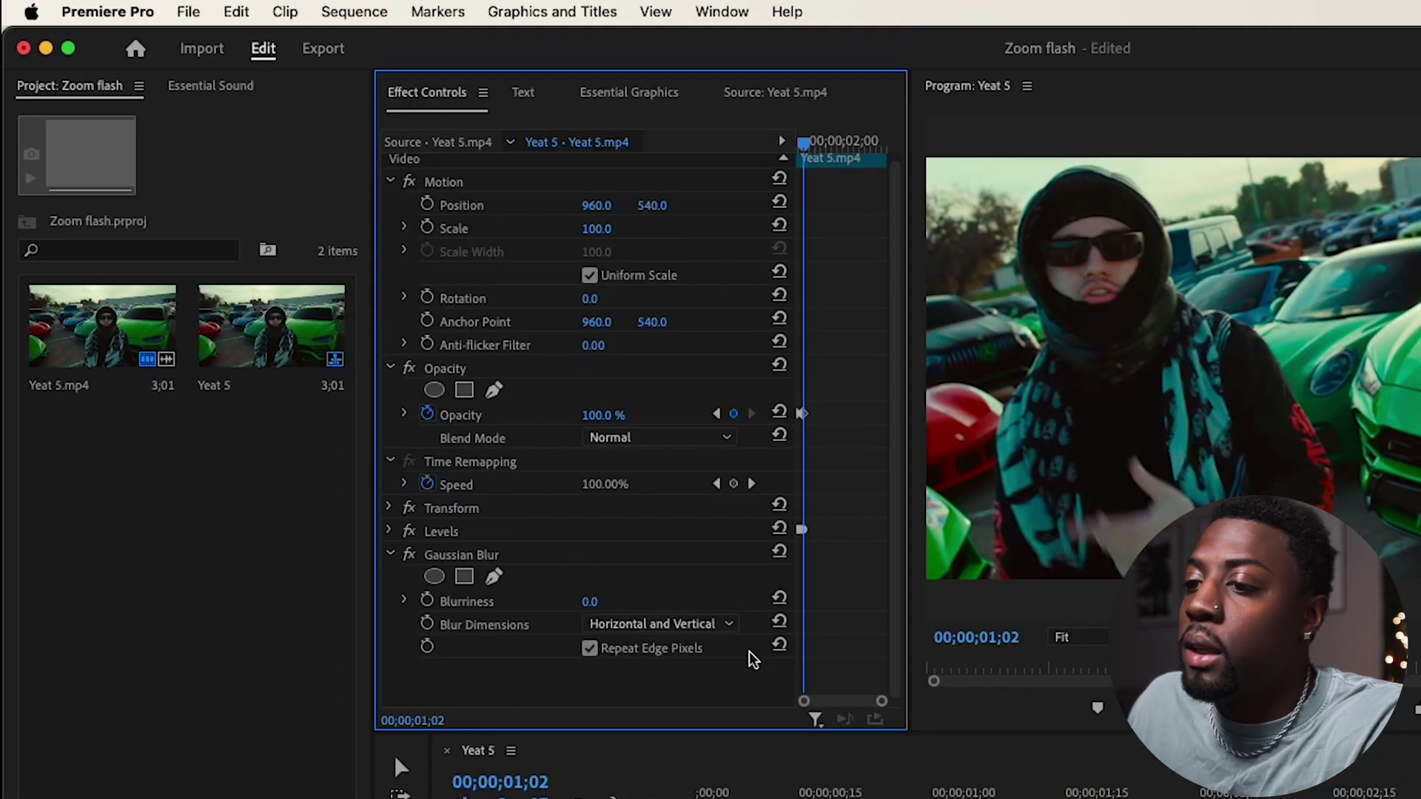
click(729, 624)
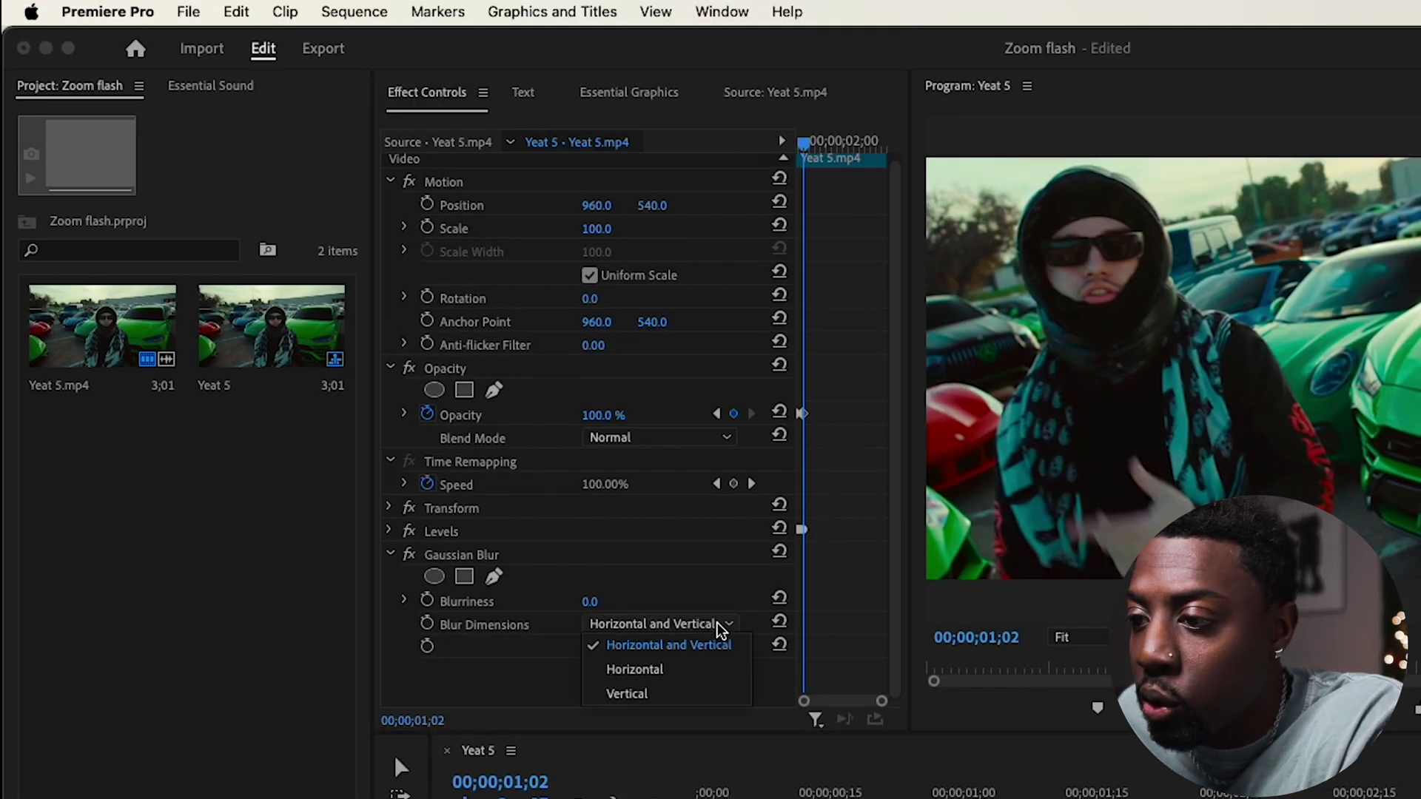
click(670, 669)
Add a Gaussian Blur Blurriness keyframe with a value of 0 at 00;00;01;02
key(=)
key(=)
key(=)
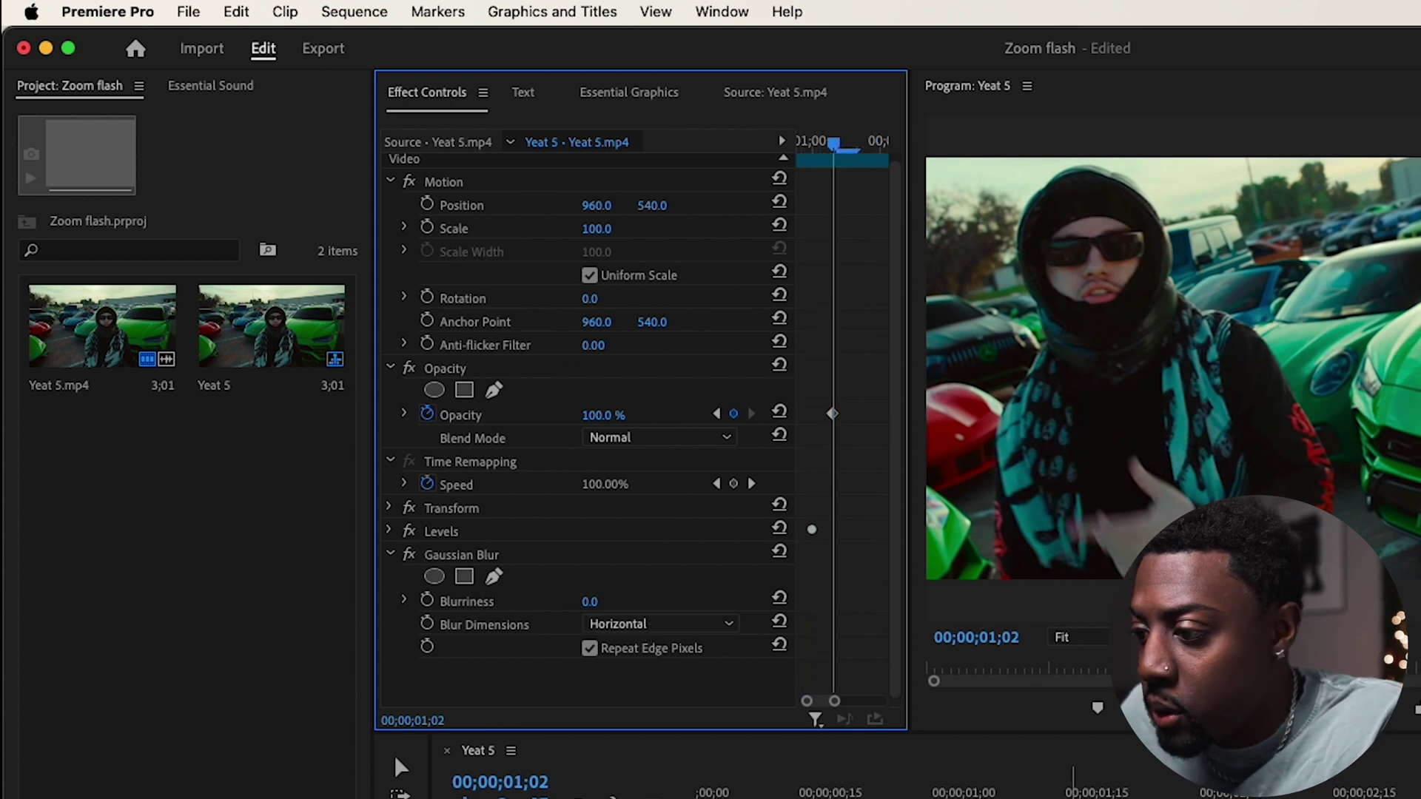
click(963, 790)
key(Right)
key(Right)
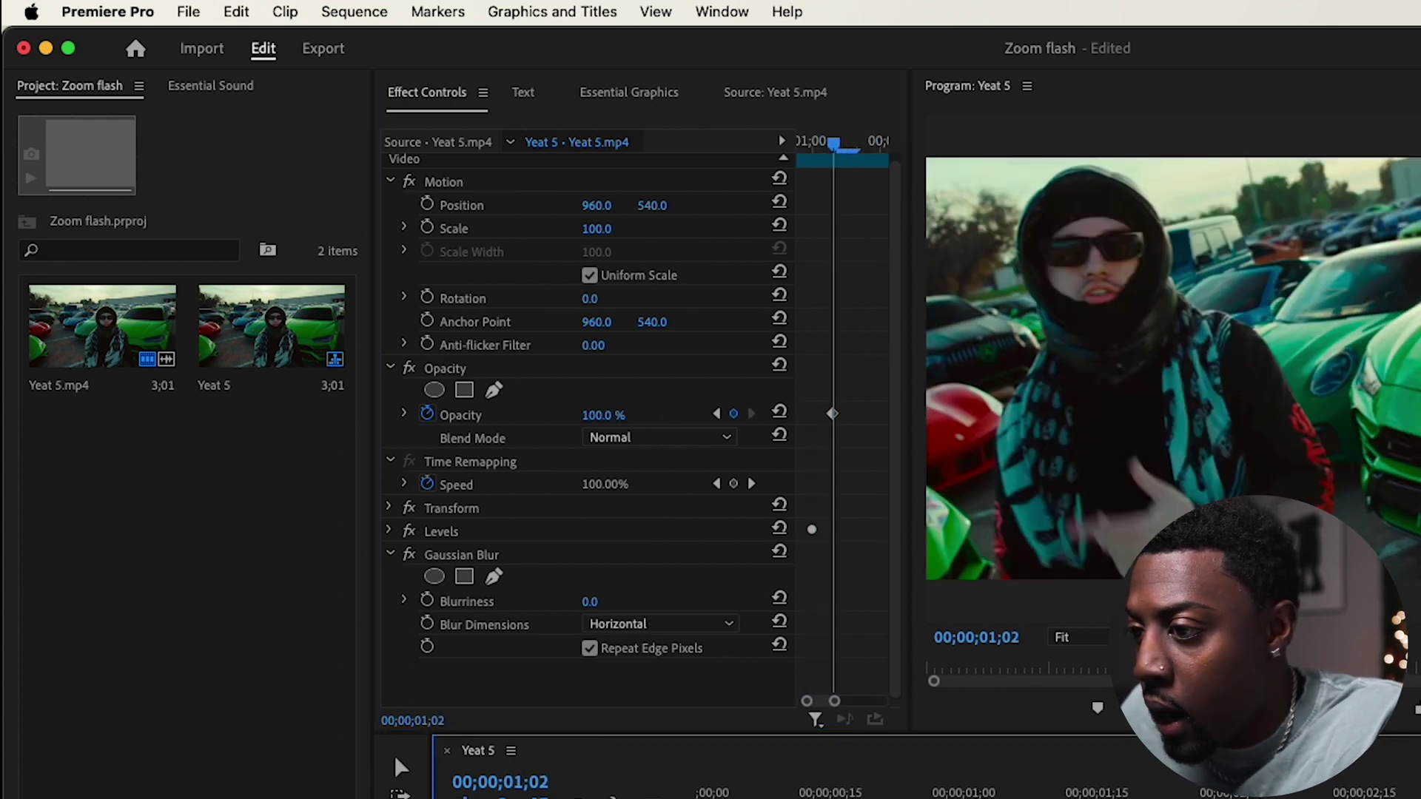
click(779, 601)
click(427, 601)
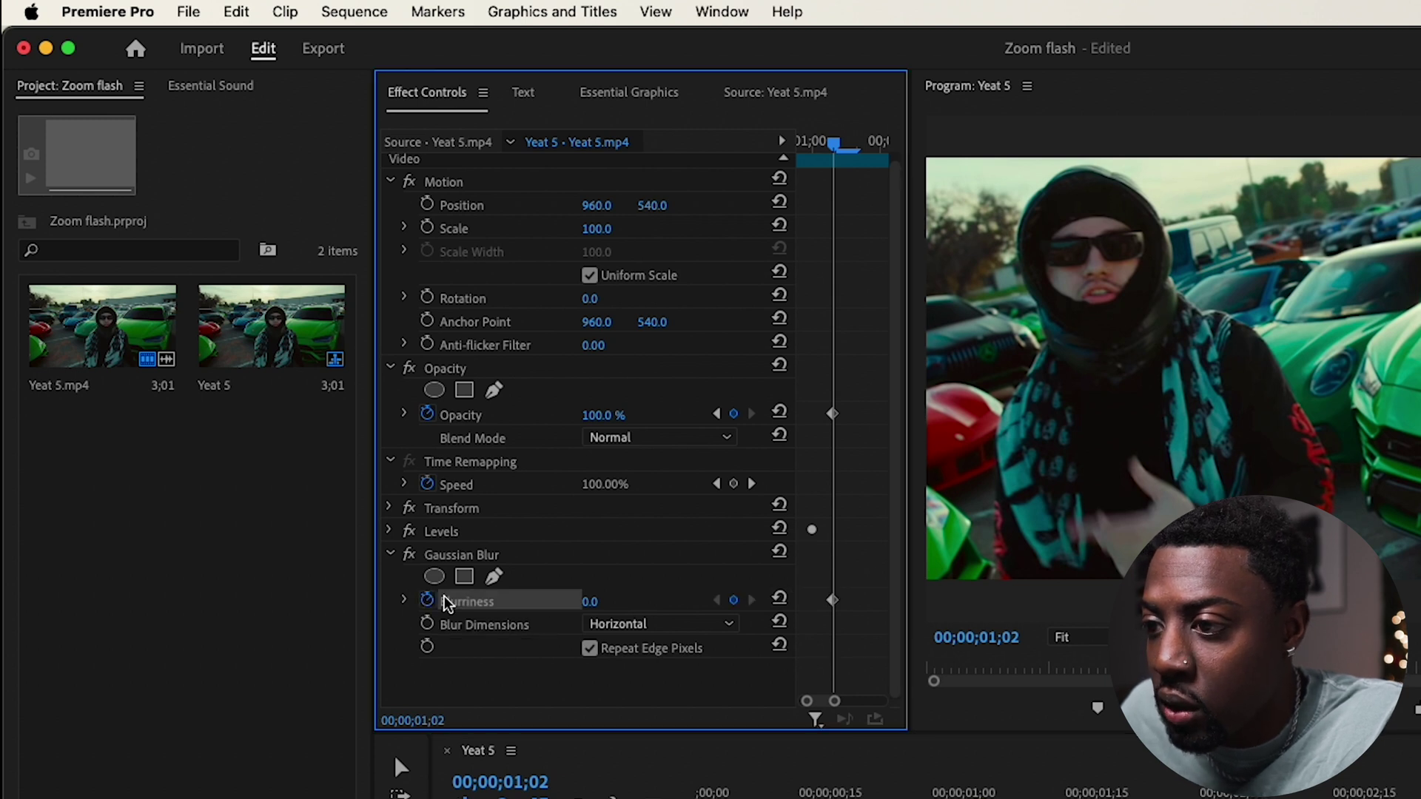
Add a Blurriness keyframe of 149 at 00;00;01;01, shift it earlier on the clip, and play back the sequence
key(Left)
drag(595, 602, 704, 603)
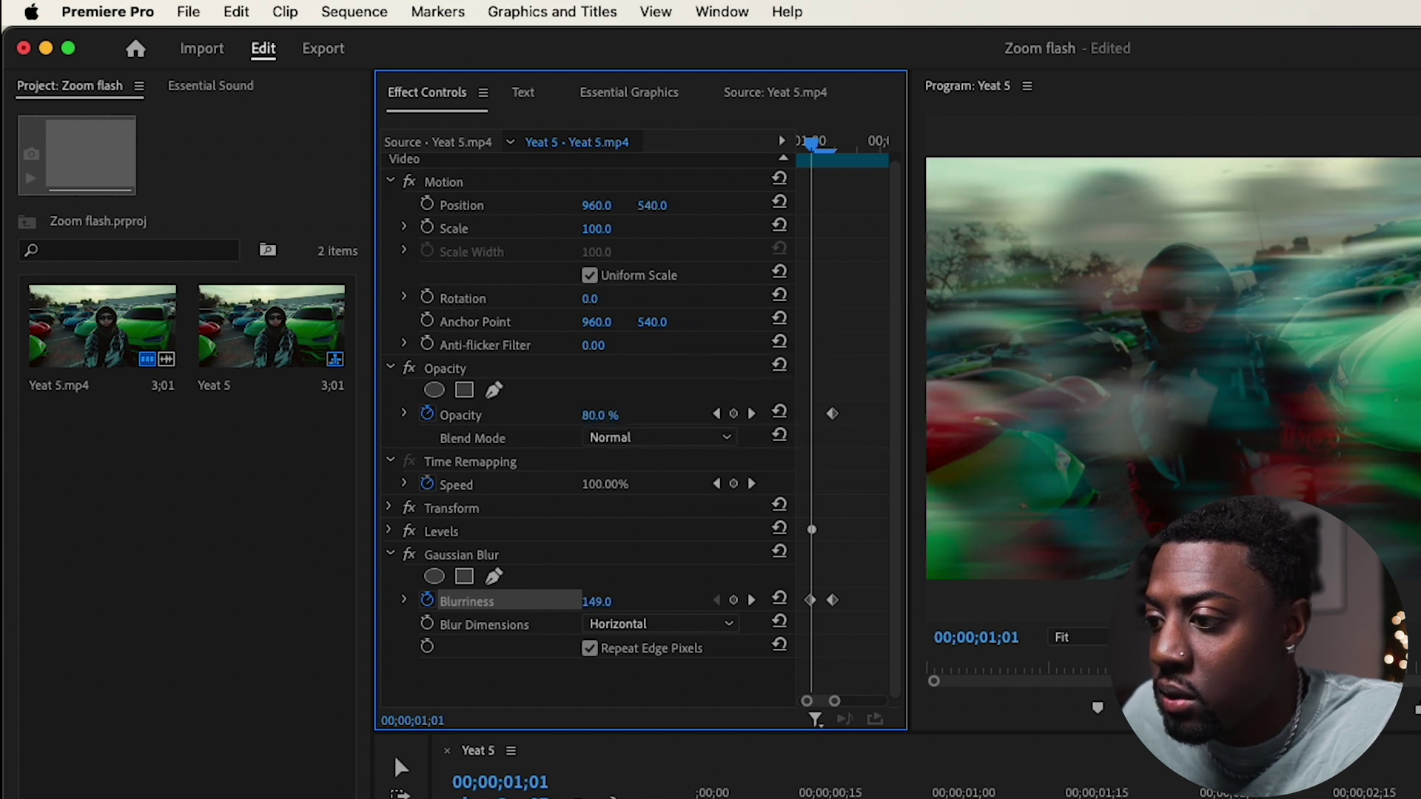
drag(810, 601, 766, 610)
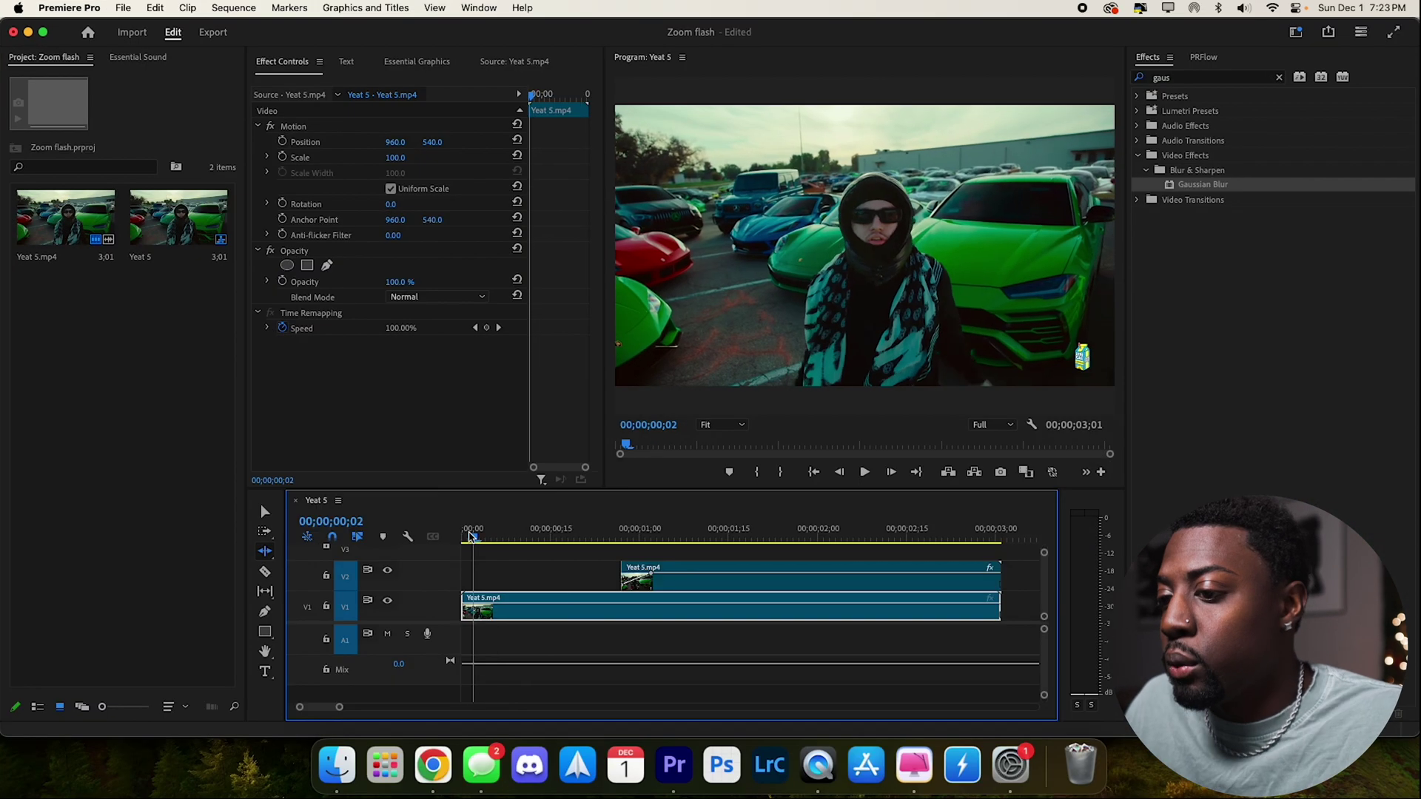
key(space)
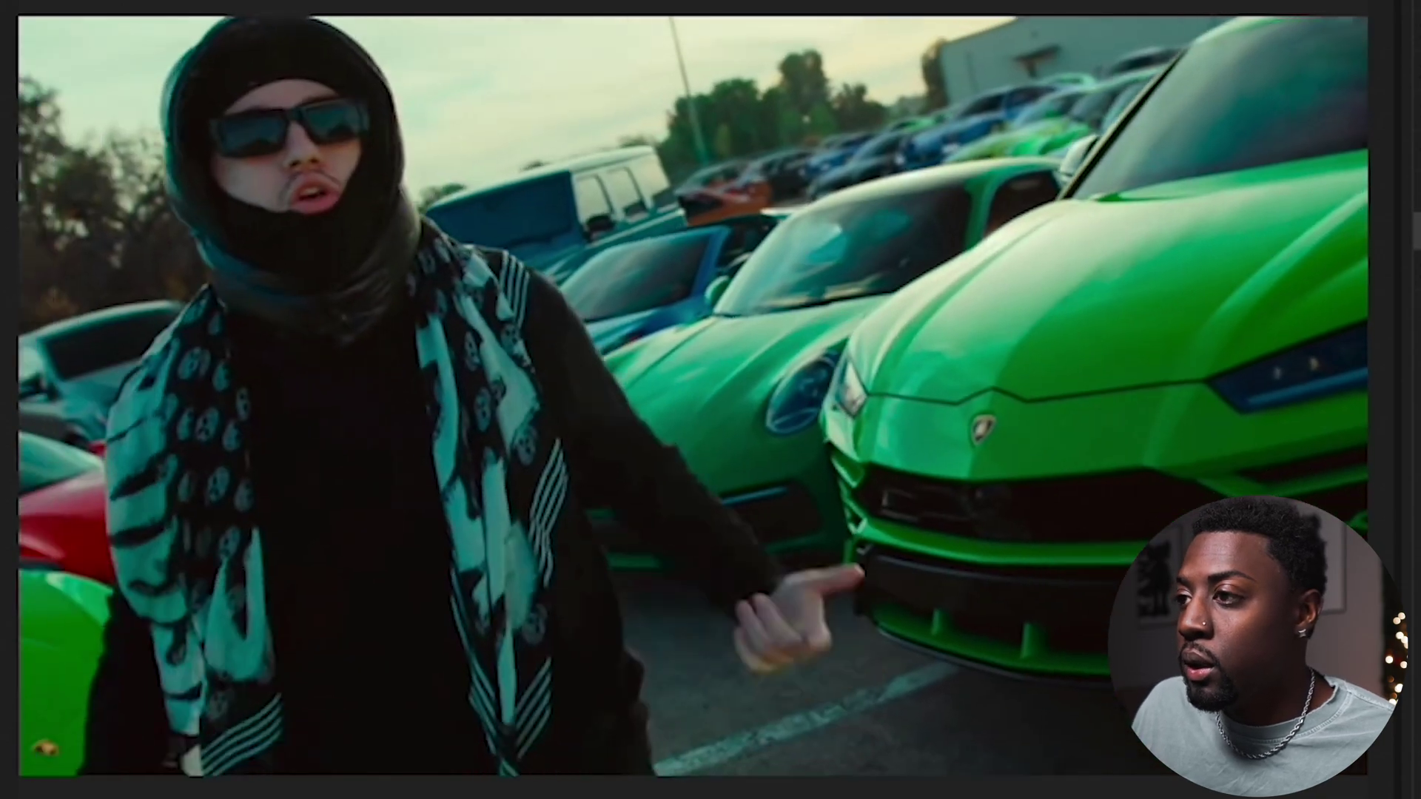
key(space)
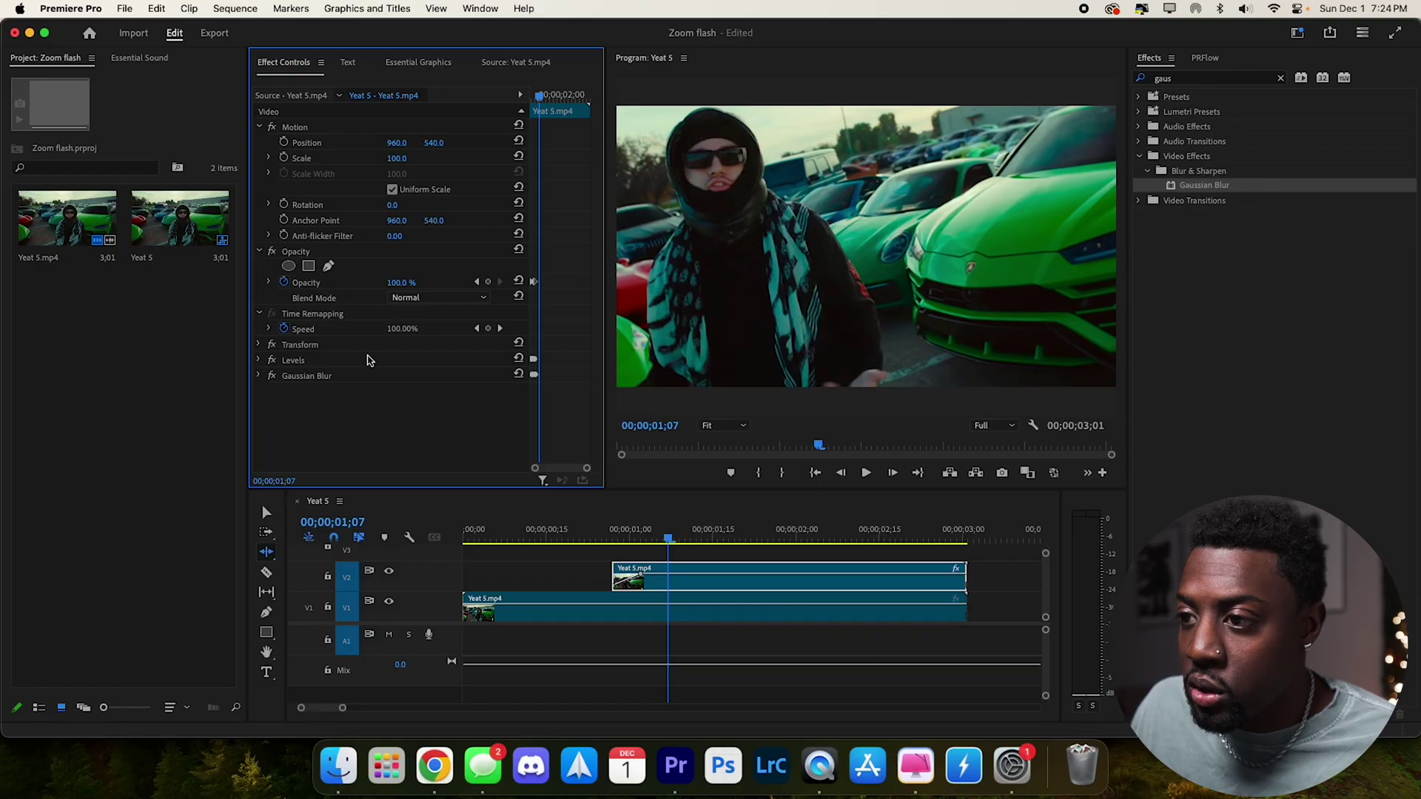
Select the V2 clip's Opacity, Levels and Gaussian Blur effects together and run a command on them
super+click(358, 362)
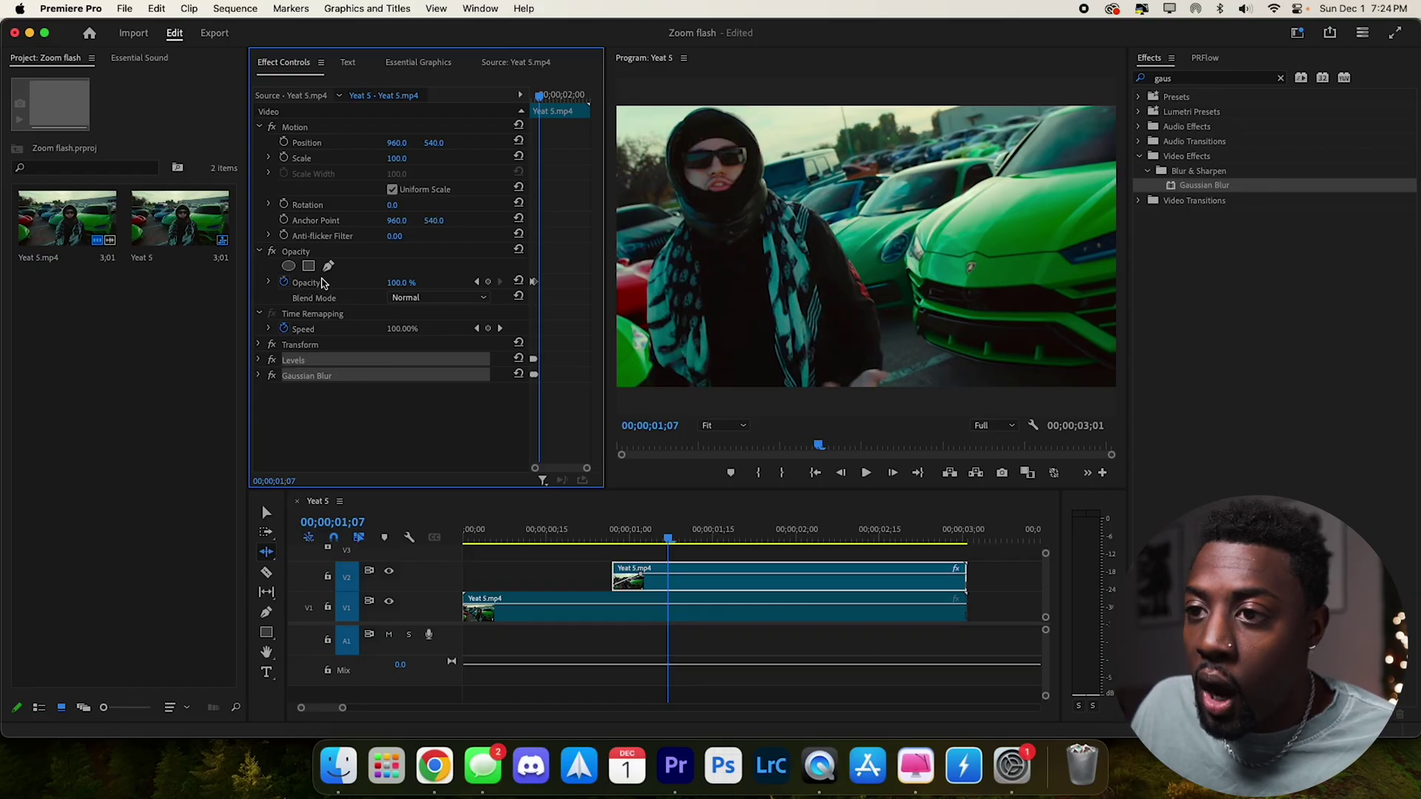
super+click(322, 253)
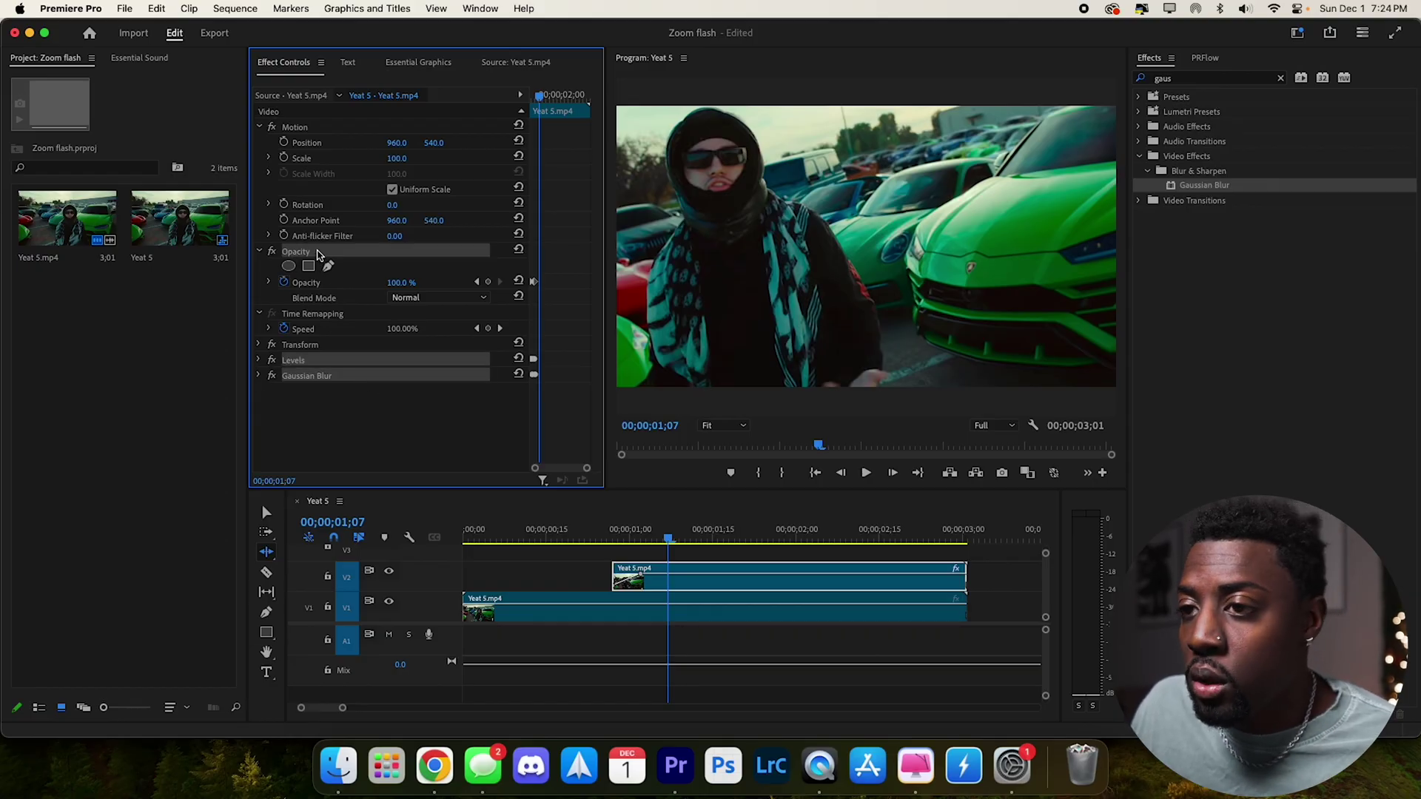
right_click(319, 254)
click(333, 349)
Split the V2 clip at 00;00;01;17
key(v)
click(734, 697)
click(736, 678)
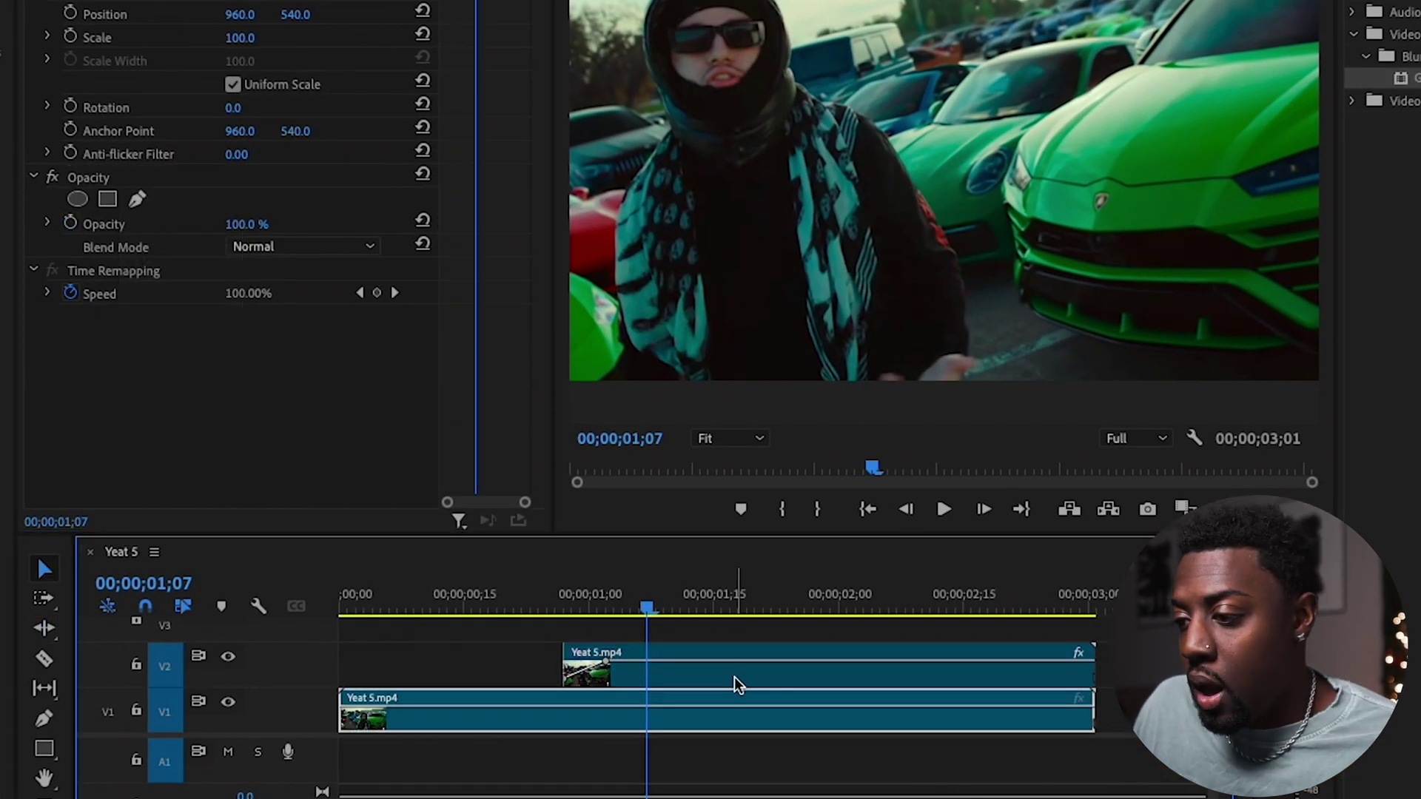
drag(581, 608, 564, 608)
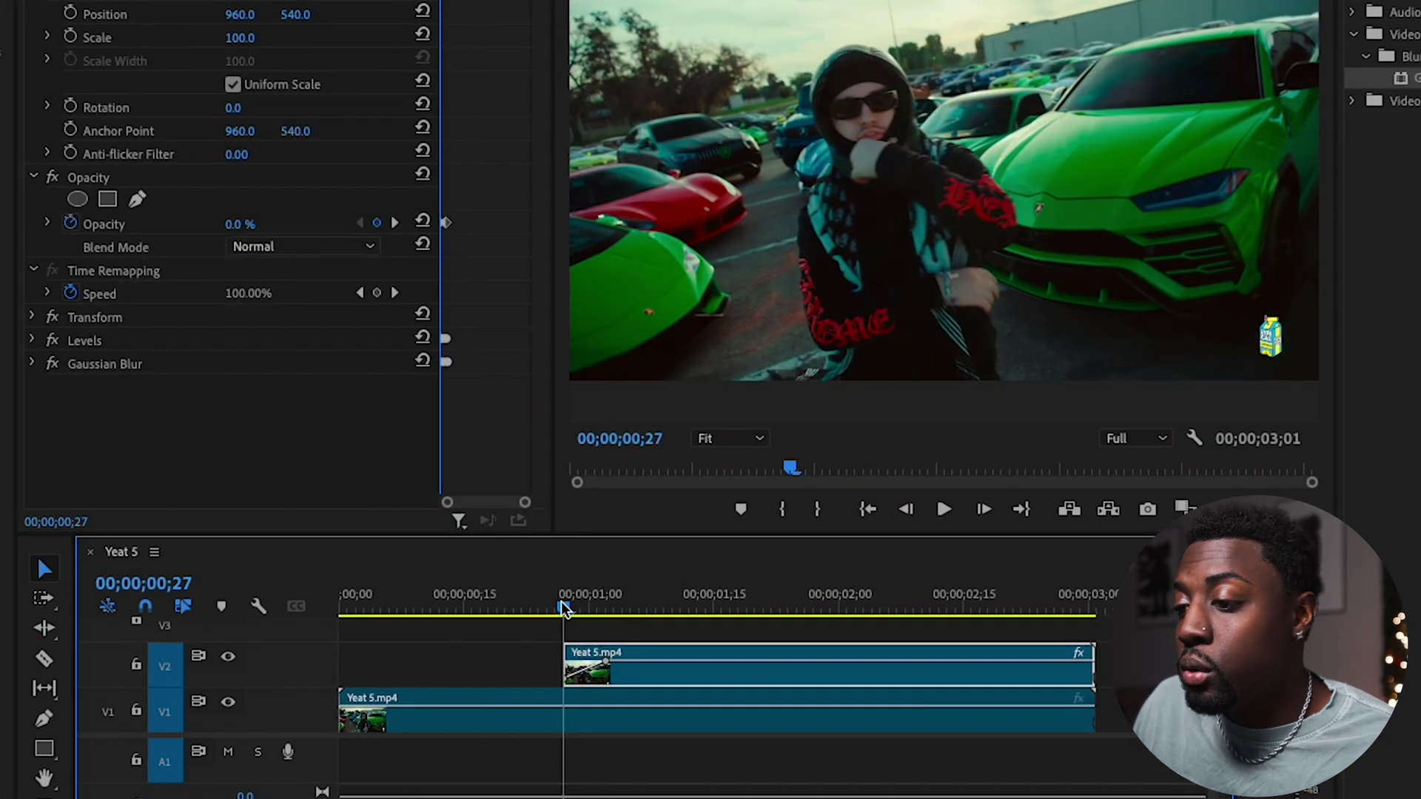
key(shift+Right)
key(shift+Right)
key(shift+Right)
key(shift+Right)
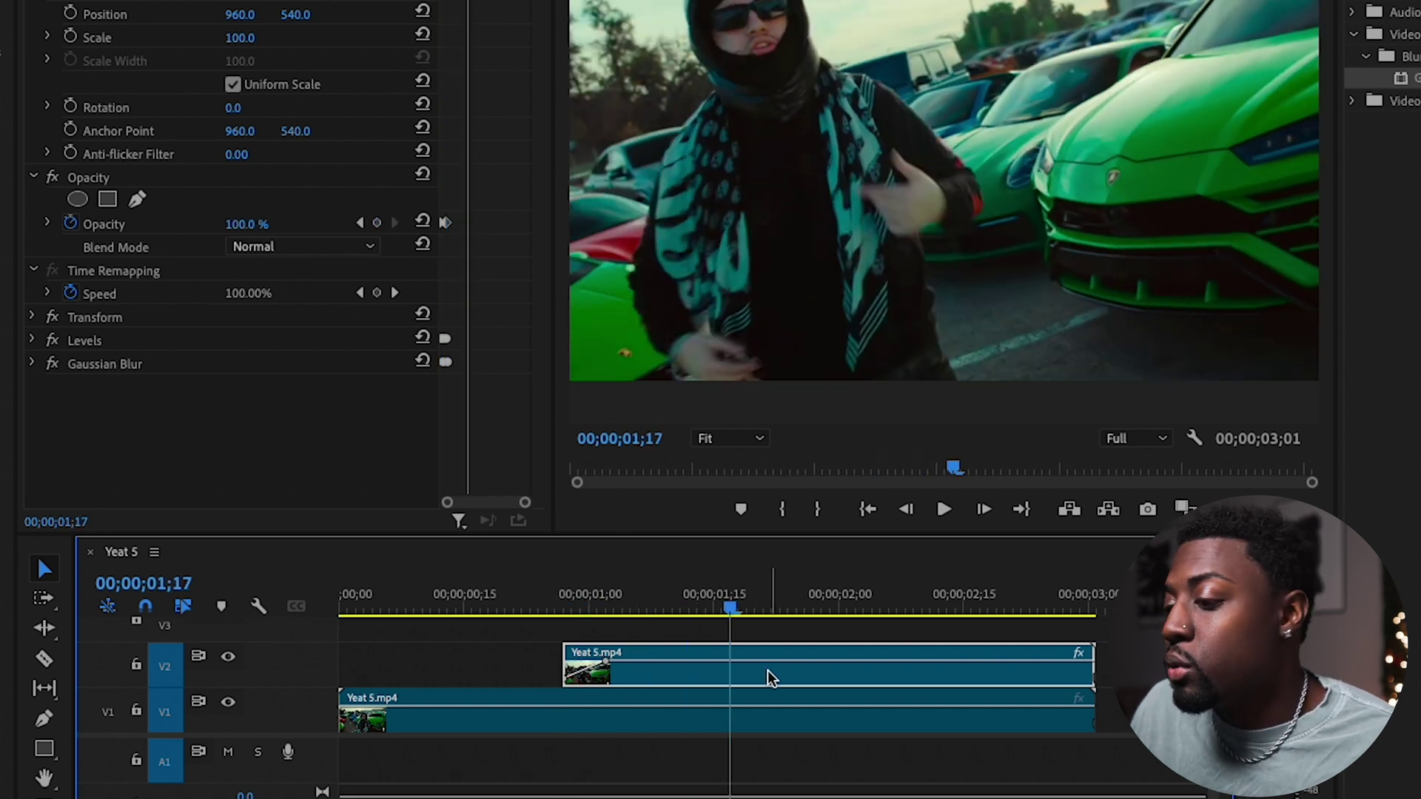
key(ctrl+k)
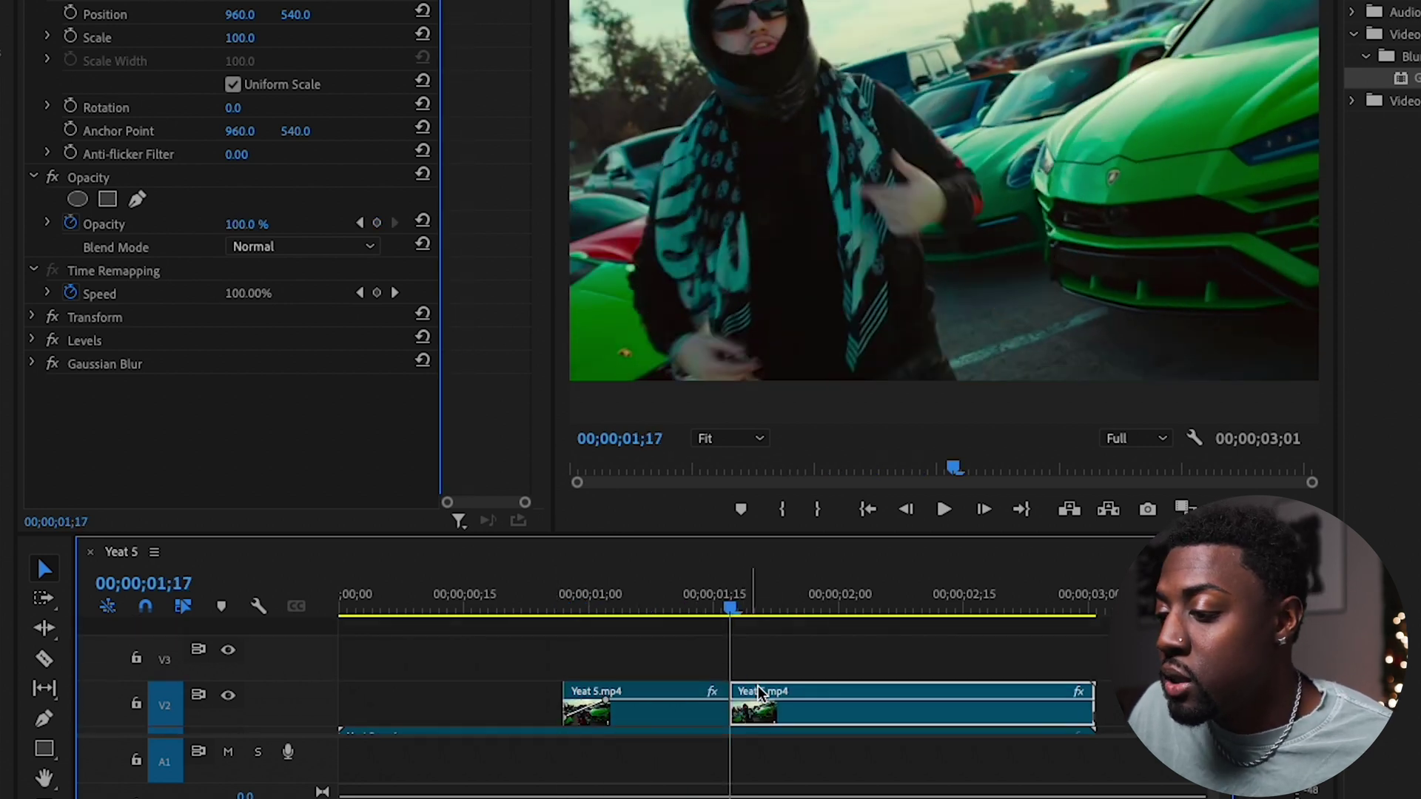
Duplicate the second part of the V2 clip onto V3 and remove the copy's Transform, Levels and Gaussian Blur effects
drag(762, 692, 762, 646)
click(385, 364)
key(Delete)
key(Delete)
key(Delete)
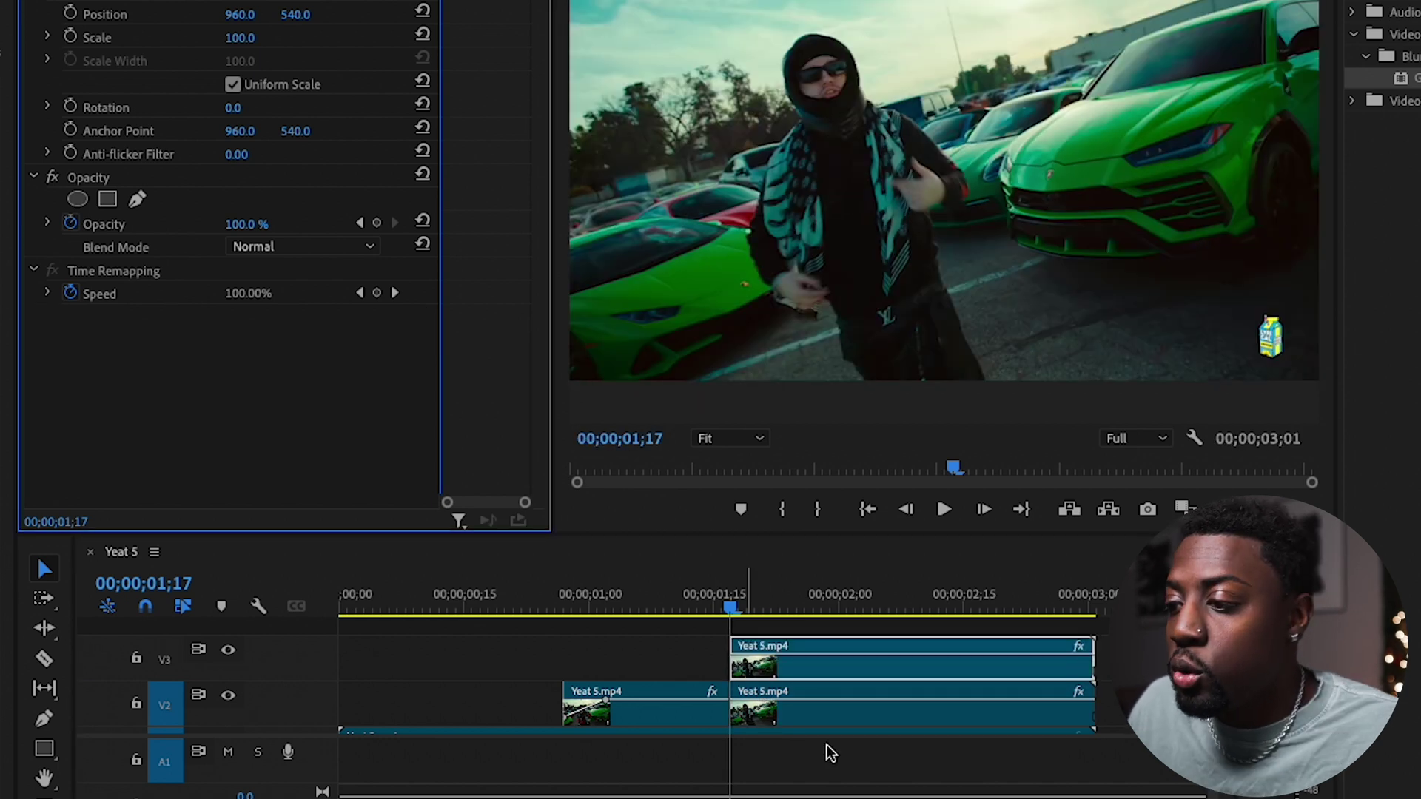
Select the V3 clip and open its clip commands
click(847, 675)
right_click(845, 667)
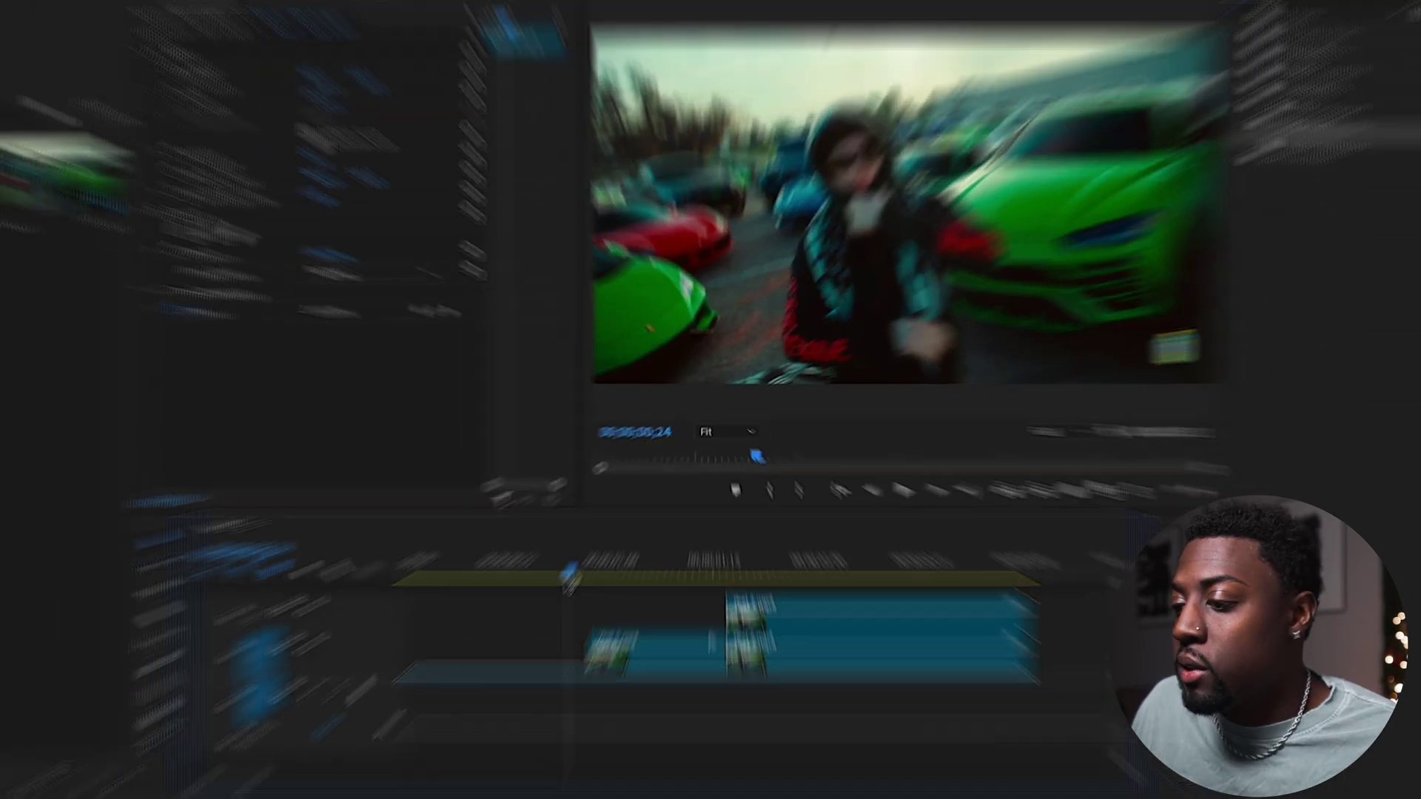